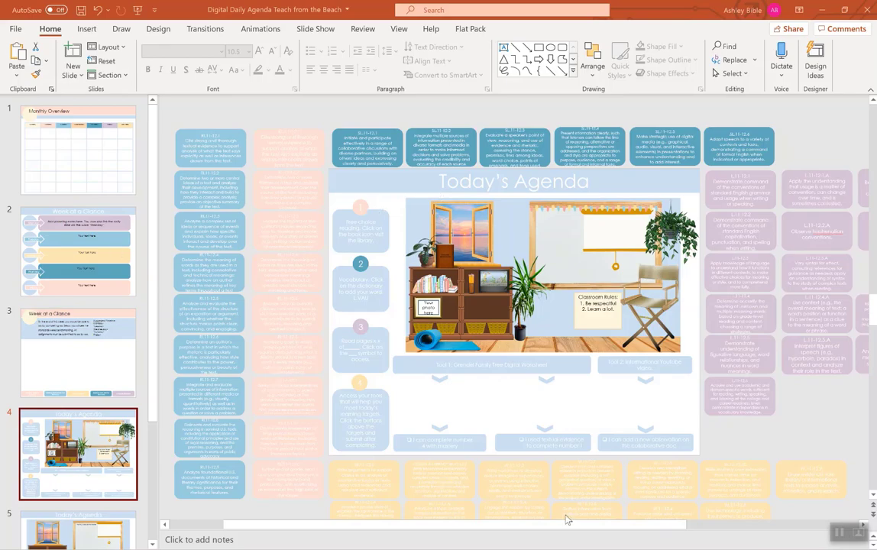
- Preview the Today's Agenda classroom slide as a full-screen slide show and return to editing
{"action": "key", "text": "shift+F5"}
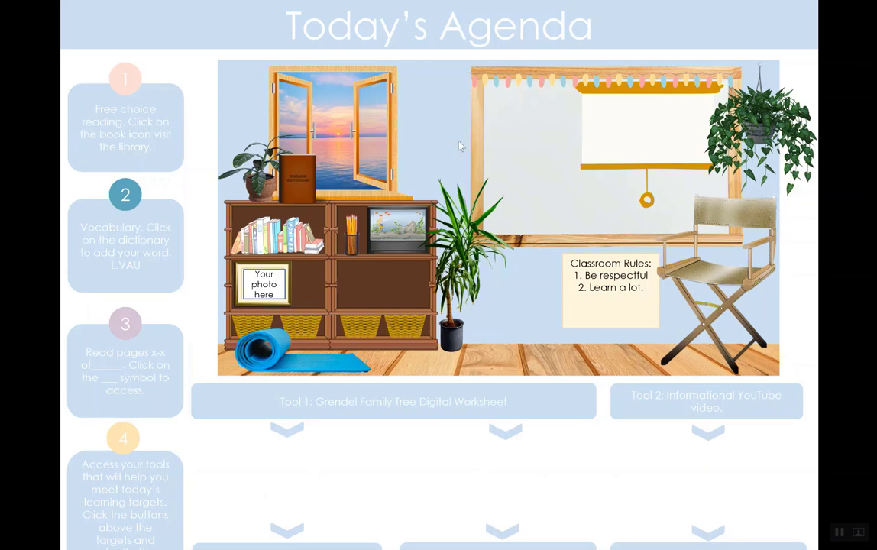
{"action": "key", "text": "Escape"}
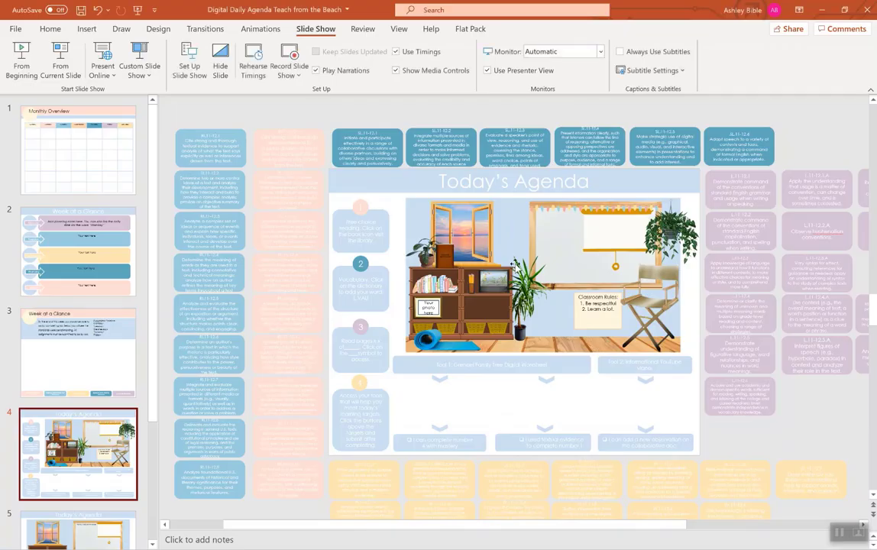
- Look over the title and the weekday header cells of the calendar table on the Monthly Overview slide
{"action": "left_click", "coordinate": [71, 170]}
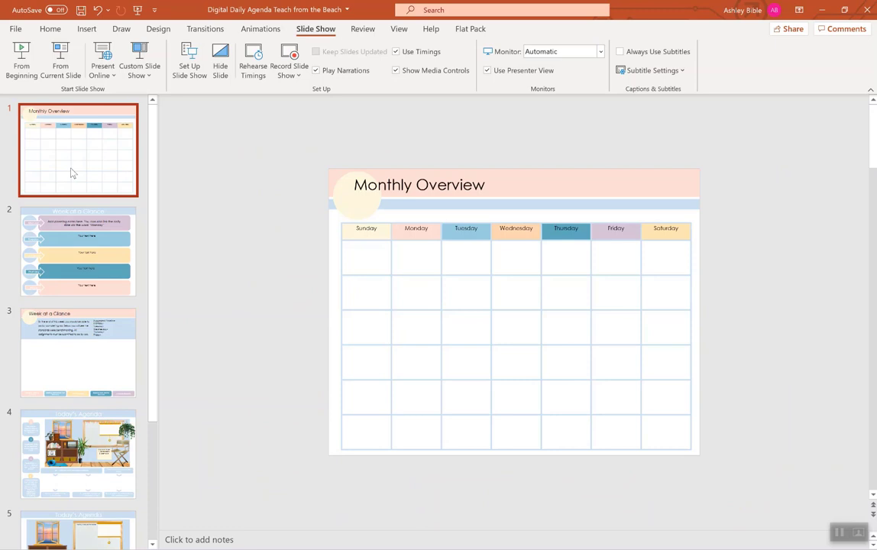
{"action": "left_click", "coordinate": [366, 185]}
{"action": "left_click", "coordinate": [363, 235]}
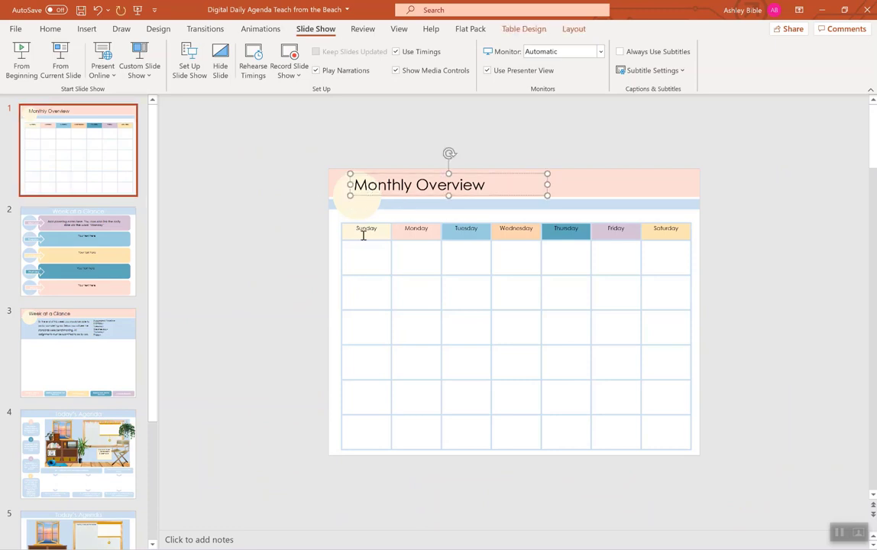
{"action": "left_click", "coordinate": [412, 230]}
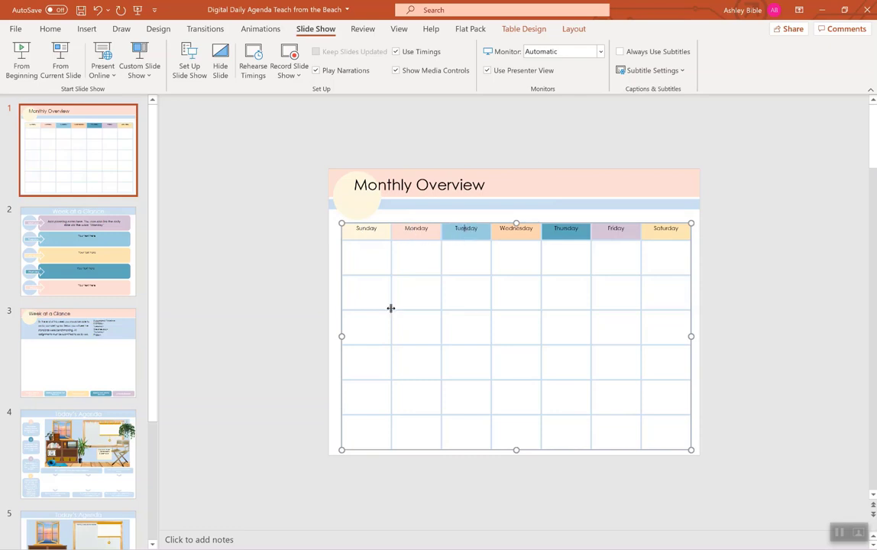
- Review the daily planning text boxes on the five-day Week at a Glance slide and glance at the other open themed presentations
{"action": "left_click", "coordinate": [130, 237]}
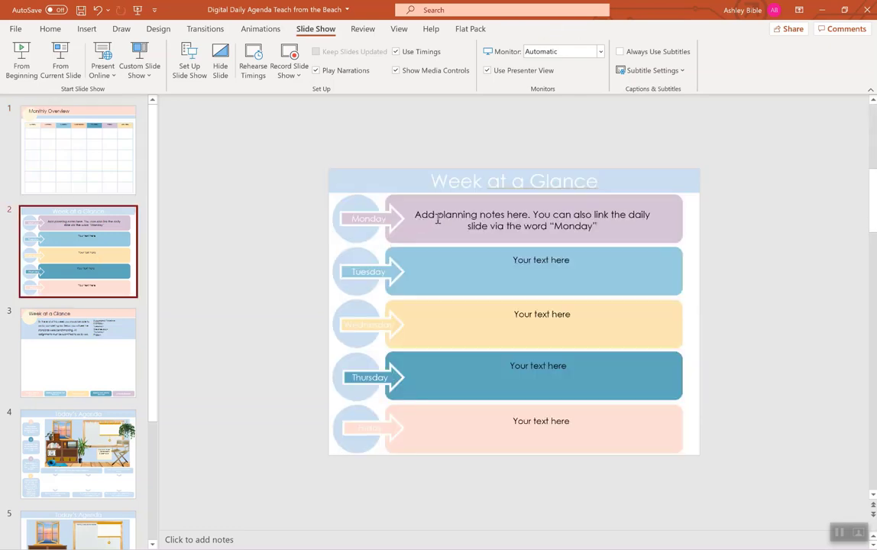
{"action": "left_click", "coordinate": [438, 218]}
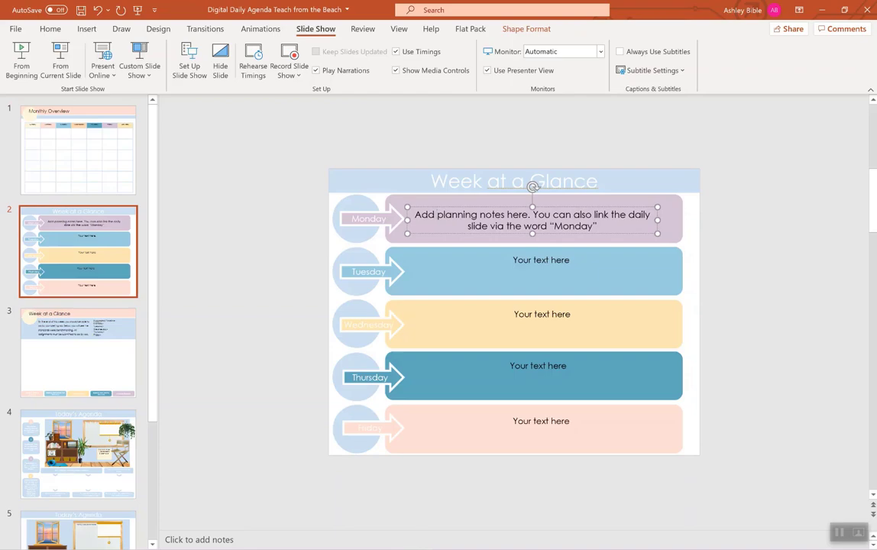
{"action": "mouse_move", "coordinate": [286, 549]}
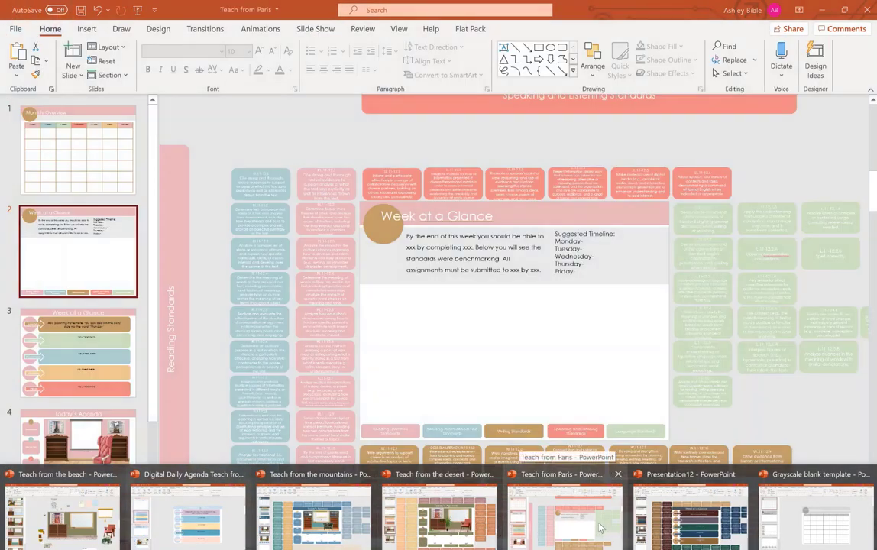
{"action": "mouse_move", "coordinate": [786, 531]}
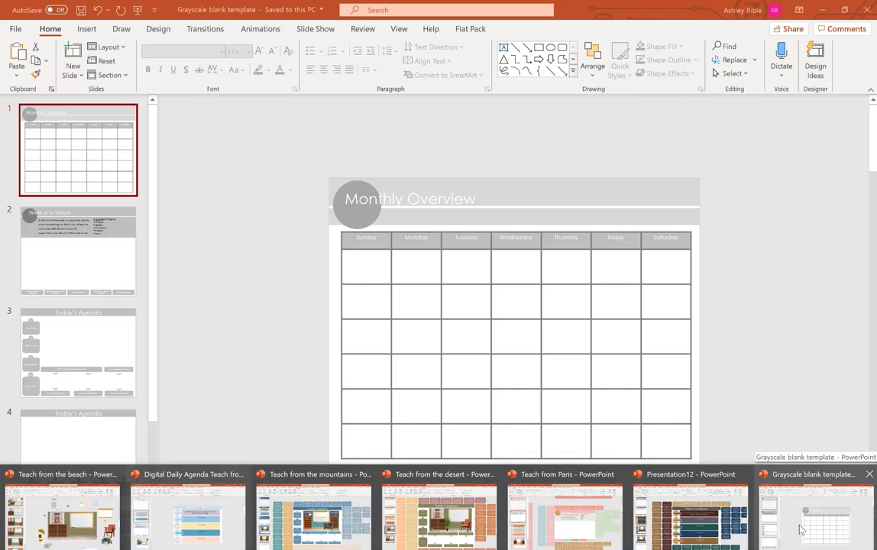
{"action": "left_click", "coordinate": [187, 520]}
{"action": "left_click", "coordinate": [532, 260]}
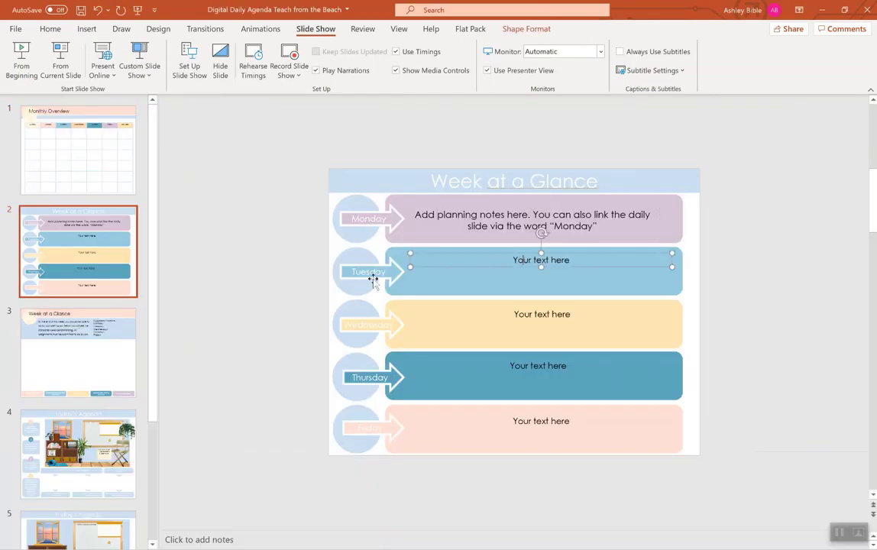
- Place the first three peach reading standards boxes in the blank area of slide 3, stacked above the peach Reading Literature heading
{"action": "left_click", "coordinate": [40, 348]}
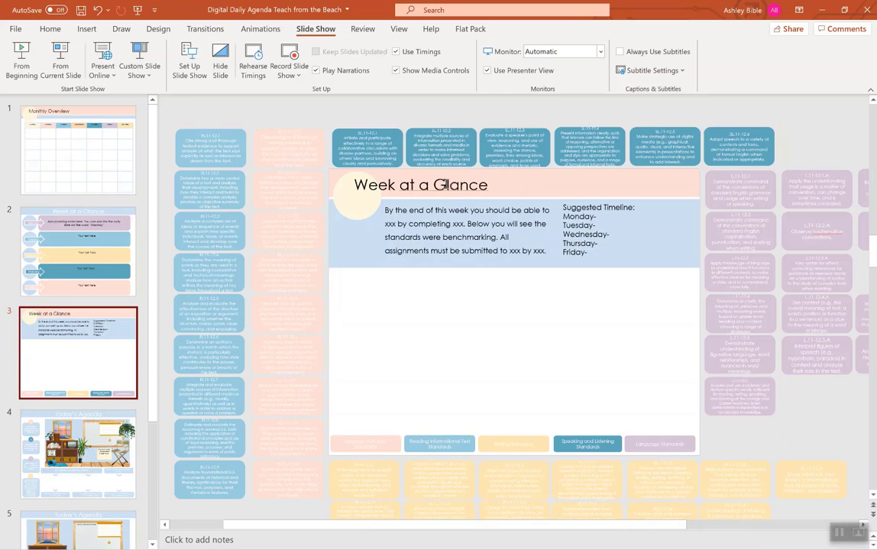
{"action": "left_click", "coordinate": [290, 131]}
{"action": "left_click_drag", "start_coordinate": [293, 129], "coordinate": [375, 387]}
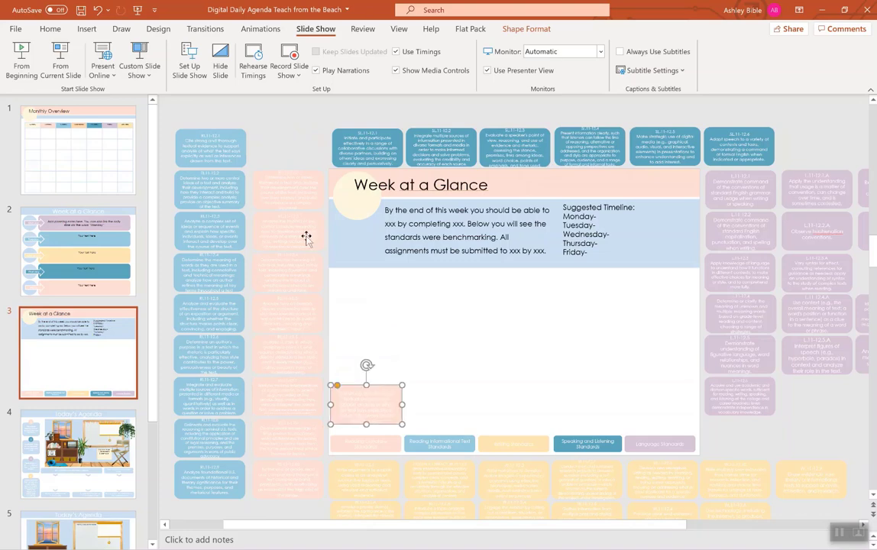
{"action": "left_click", "coordinate": [294, 170]}
{"action": "left_click_drag", "start_coordinate": [310, 172], "coordinate": [391, 343]}
{"action": "left_click_drag", "start_coordinate": [300, 215], "coordinate": [383, 295]}
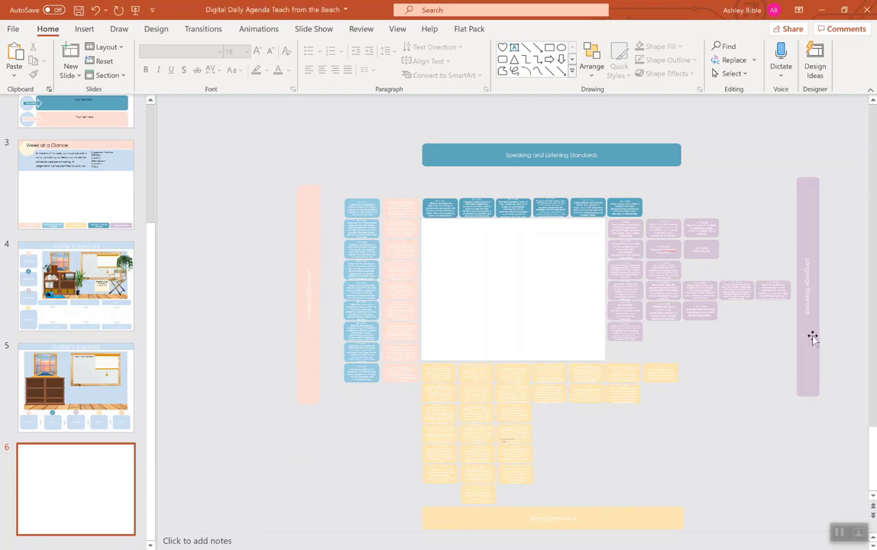
- Check the Language Standards and peach reading standards heading bars beside the blank slide 6
{"action": "left_click", "coordinate": [808, 304]}
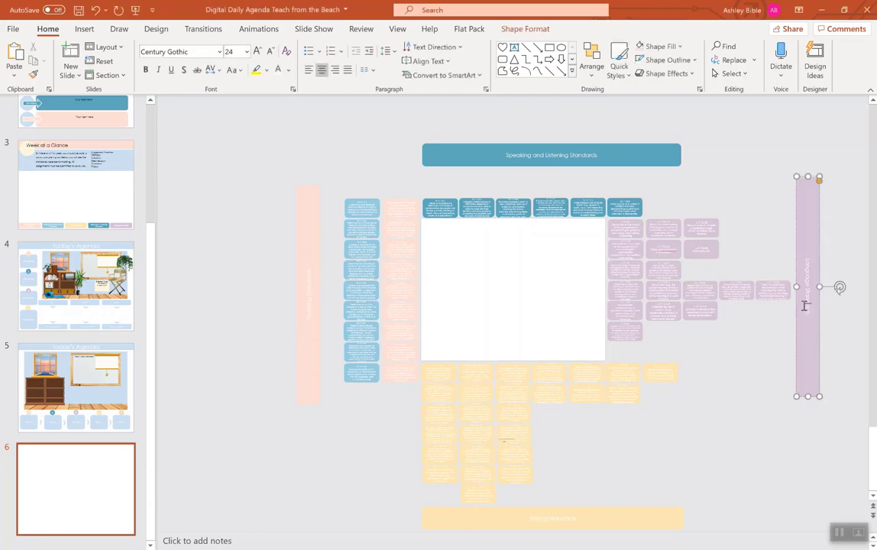
{"action": "left_click", "coordinate": [310, 302]}
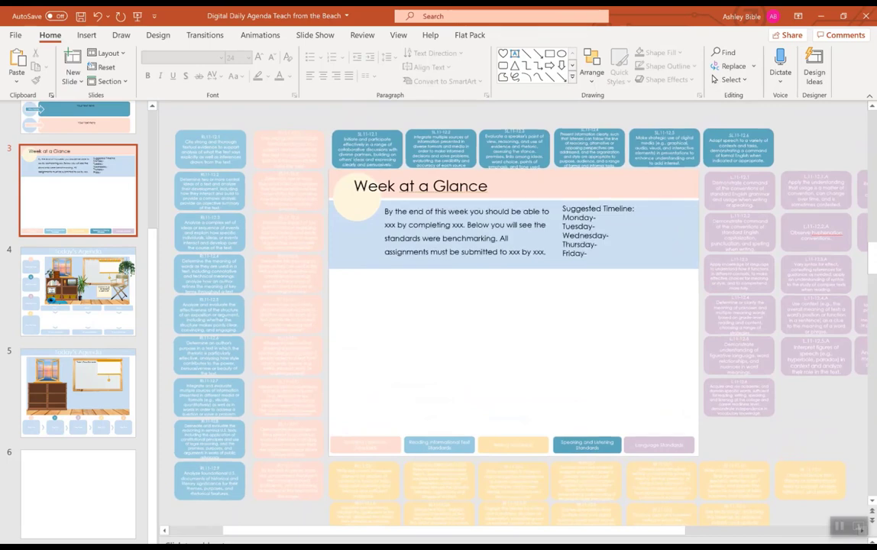
- Examine the writing and language standards boxes arranged around the Week at a Glance slide with the suggested timeline
{"action": "scroll", "coordinate": [336, 363], "scroll_direction": "up", "scroll_amount": 1}
{"action": "scroll", "coordinate": [336, 363], "scroll_direction": "up", "scroll_amount": 2}
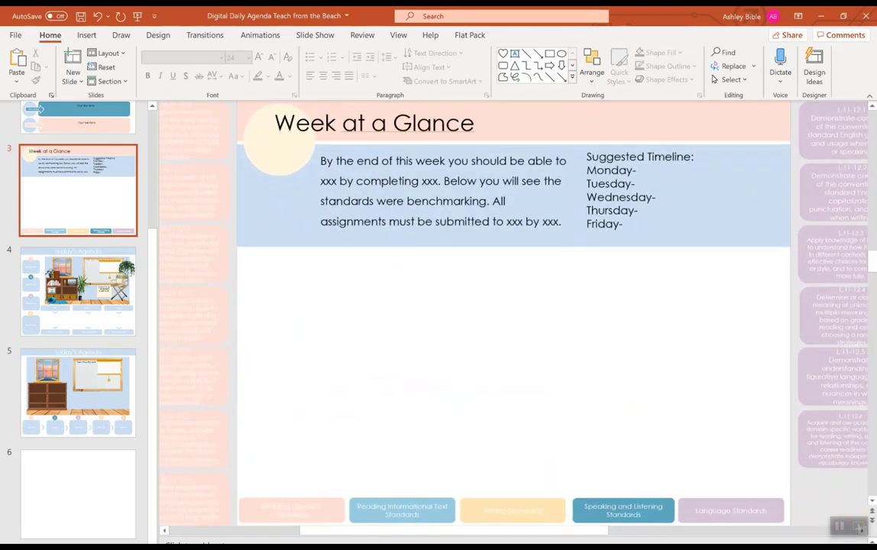
{"action": "scroll", "coordinate": [340, 362], "scroll_direction": "down", "scroll_amount": 5}
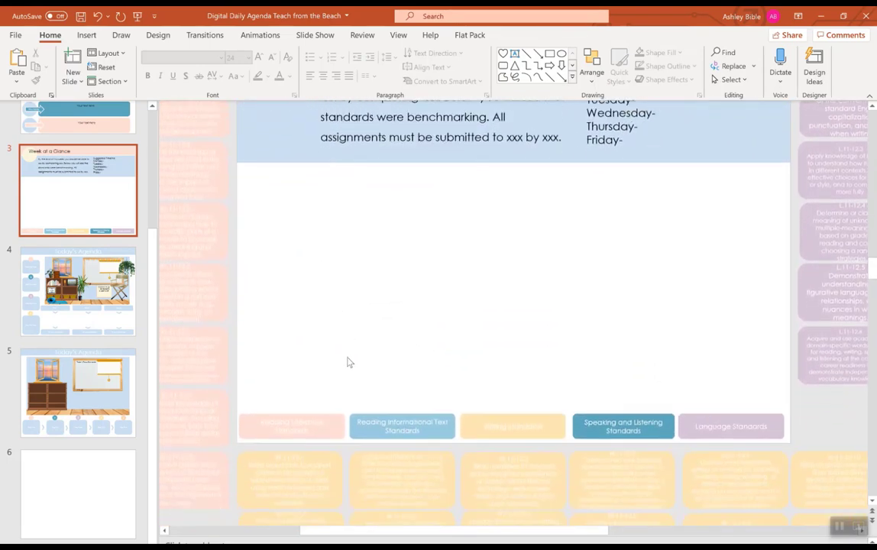
{"action": "scroll", "coordinate": [348, 363], "scroll_direction": "down", "scroll_amount": 2}
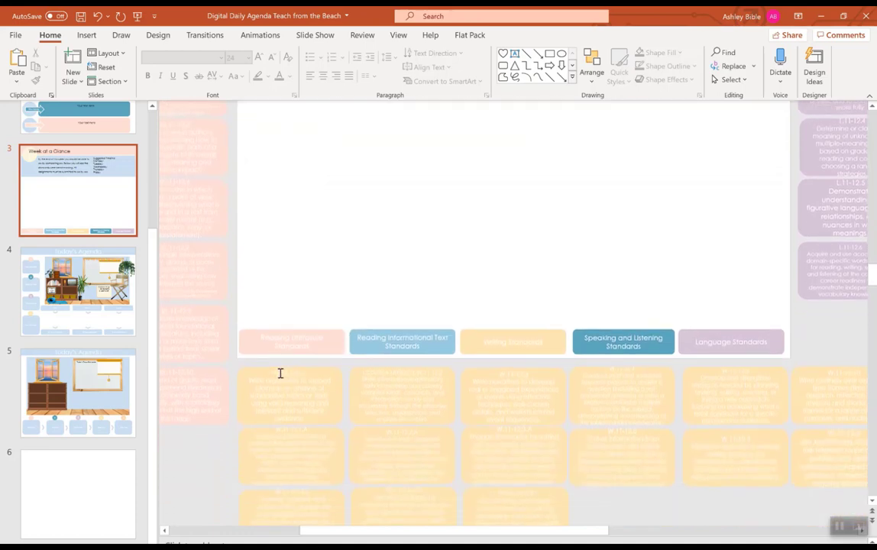
{"action": "scroll", "coordinate": [300, 374], "scroll_direction": "down", "scroll_amount": 3}
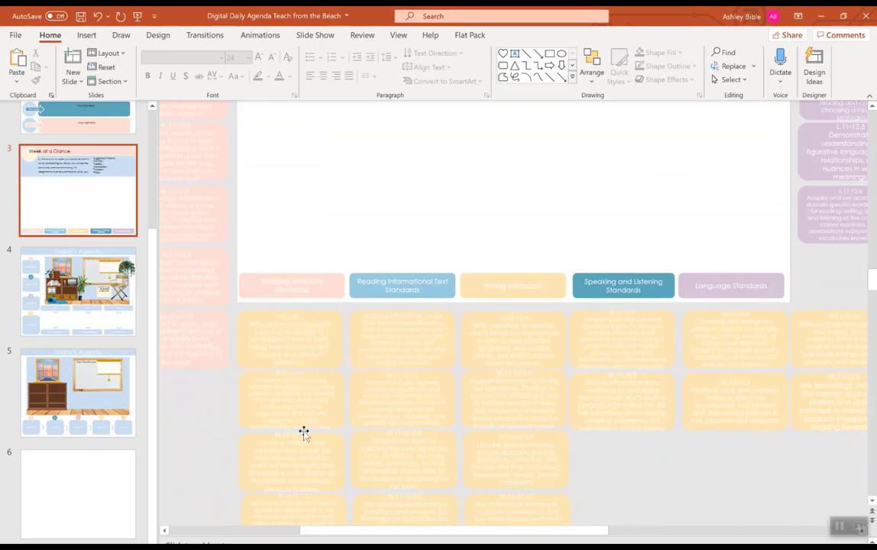
{"action": "scroll", "coordinate": [296, 458], "scroll_direction": "down", "scroll_amount": 2}
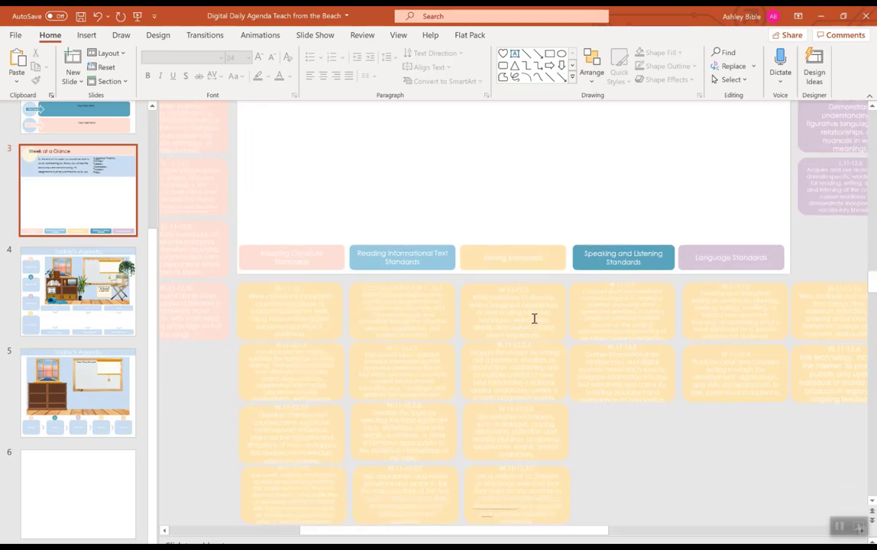
{"action": "scroll", "coordinate": [538, 318], "scroll_direction": "up", "scroll_amount": 3}
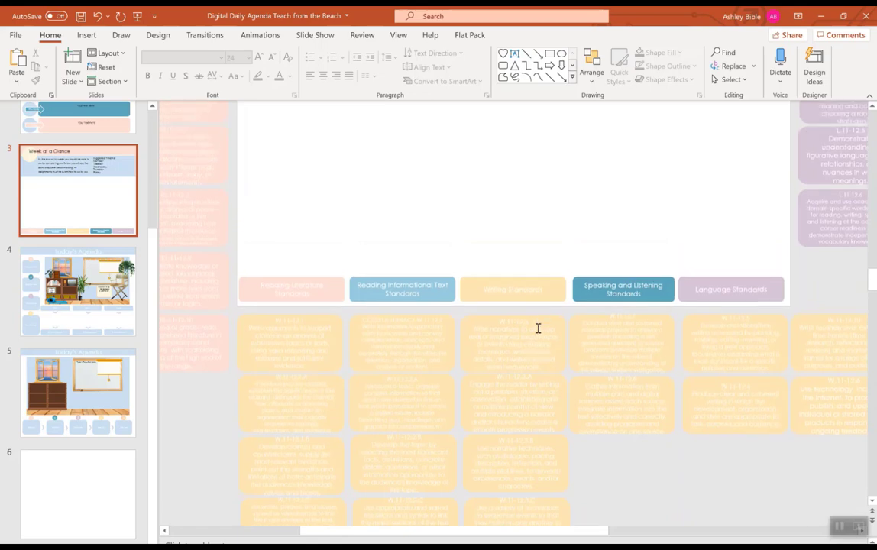
{"action": "scroll", "coordinate": [690, 233], "scroll_direction": "right", "scroll_amount": 5}
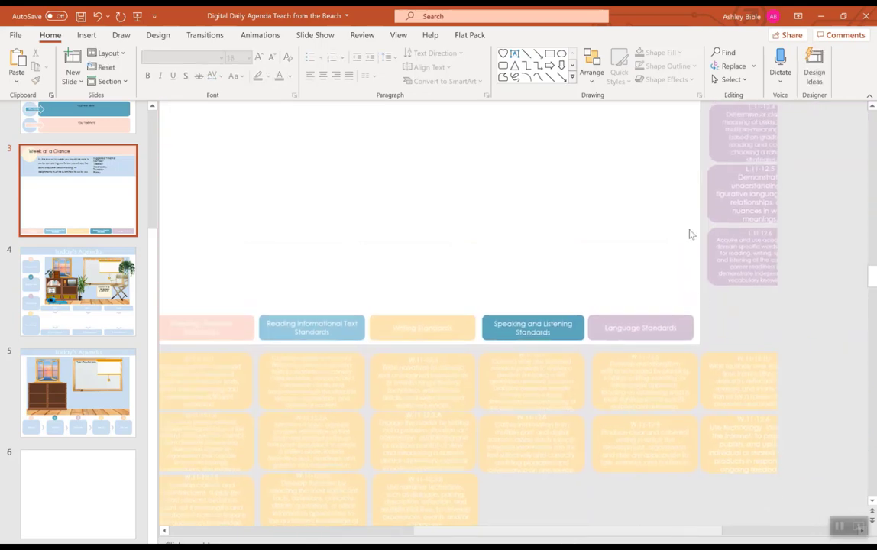
{"action": "scroll", "coordinate": [776, 206], "scroll_direction": "right", "scroll_amount": 4}
{"action": "scroll", "coordinate": [776, 207], "scroll_direction": "up", "scroll_amount": 5}
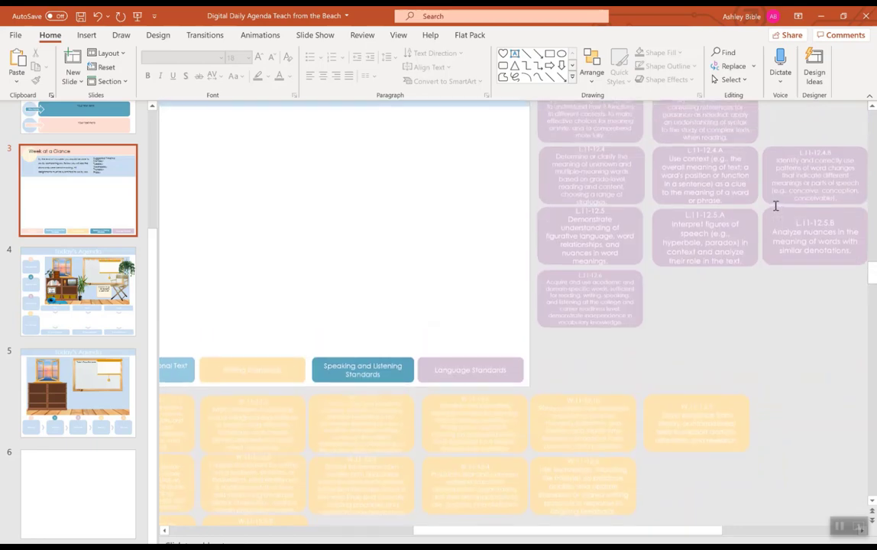
{"action": "scroll", "coordinate": [776, 207], "scroll_direction": "up", "scroll_amount": 3}
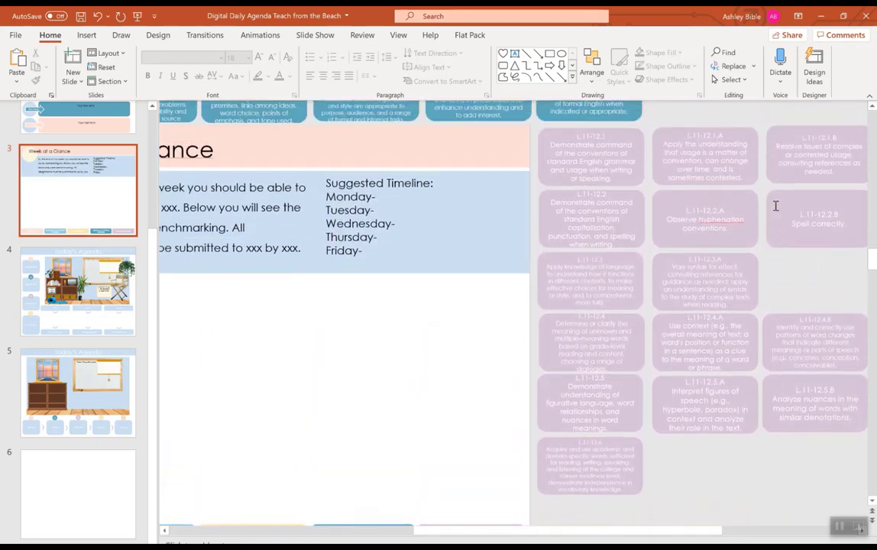
- Try moving the L.11-12.2 language standard box onto the Week at a Glance slide, and undo the move
{"action": "left_click", "coordinate": [586, 158]}
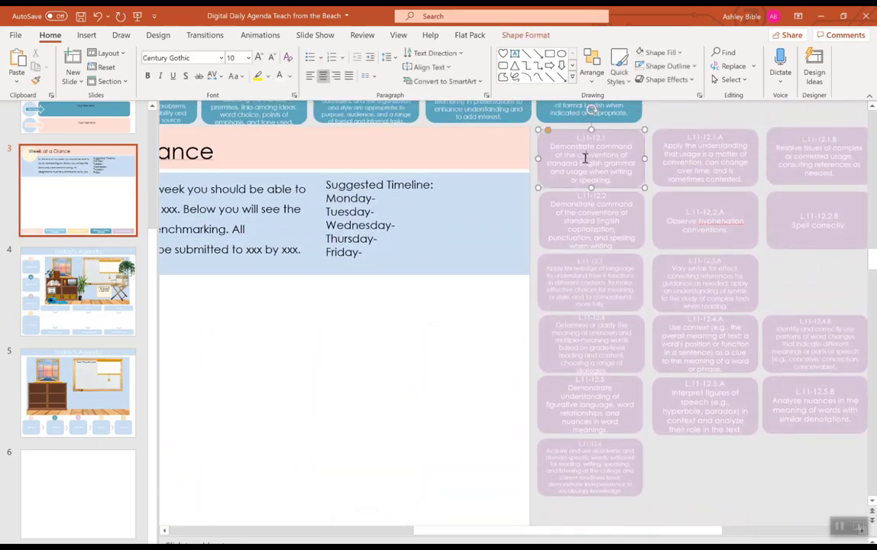
{"action": "left_click", "coordinate": [583, 210]}
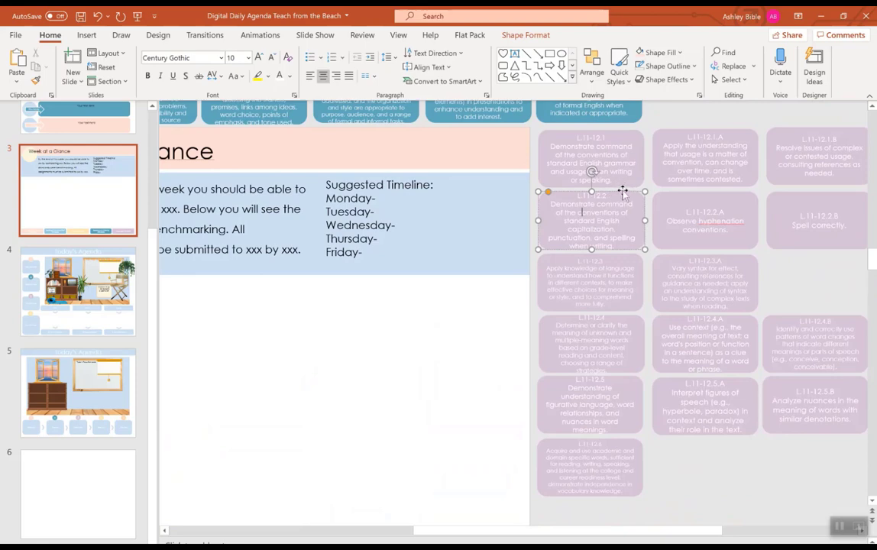
{"action": "left_click_drag", "start_coordinate": [623, 191], "coordinate": [460, 341]}
{"action": "key", "text": "ctrl+z"}
- Switch to the Core Standards page in the browser and copy the Grade 6 Reading: Literature standard RL.6.1 with its code
{"action": "mouse_move", "coordinate": [415, 547]}
{"action": "left_click", "coordinate": [415, 508]}
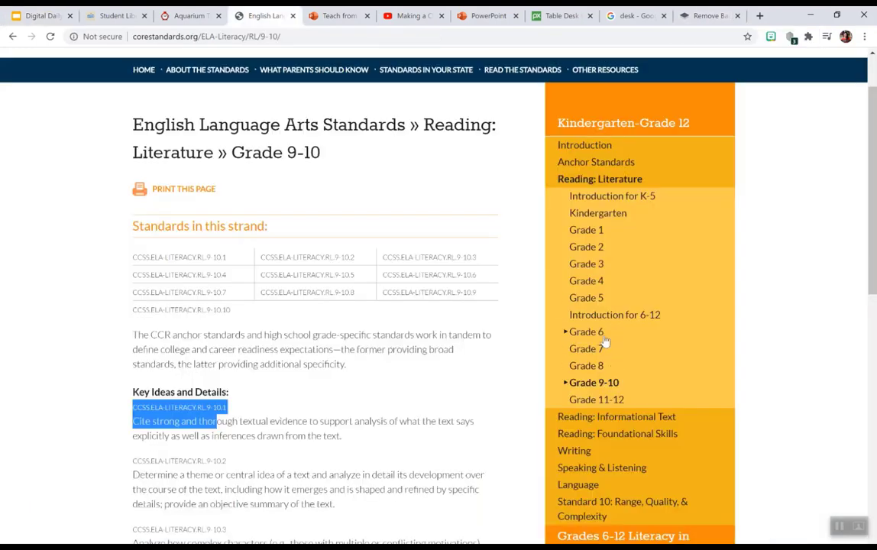
{"action": "left_click", "coordinate": [597, 336]}
{"action": "scroll", "coordinate": [133, 280], "scroll_direction": "down", "scroll_amount": 1}
{"action": "left_click_drag", "start_coordinate": [133, 274], "coordinate": [285, 306]}
{"action": "right_click", "coordinate": [247, 299]}
{"action": "left_click", "coordinate": [267, 304]}
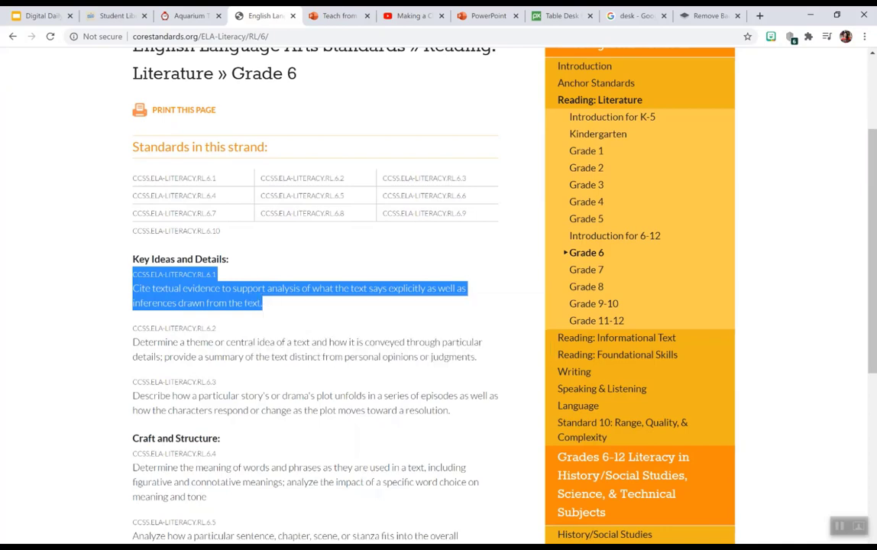
- Return to the PowerPoint presentation and replace the L.11-12.2 box's text with the copied standard, keeping text only
{"action": "mouse_move", "coordinate": [602, 544]}
{"action": "left_click", "coordinate": [164, 514]}
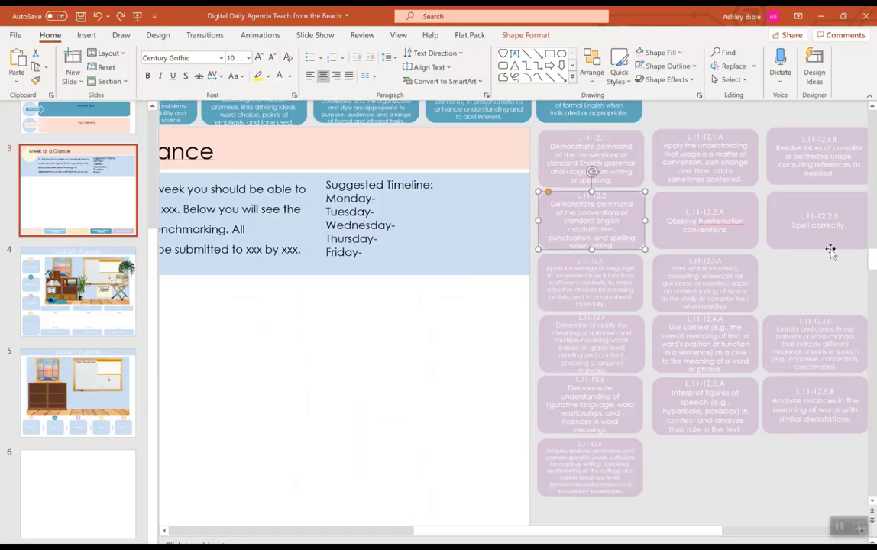
{"action": "right_click", "coordinate": [567, 212]}
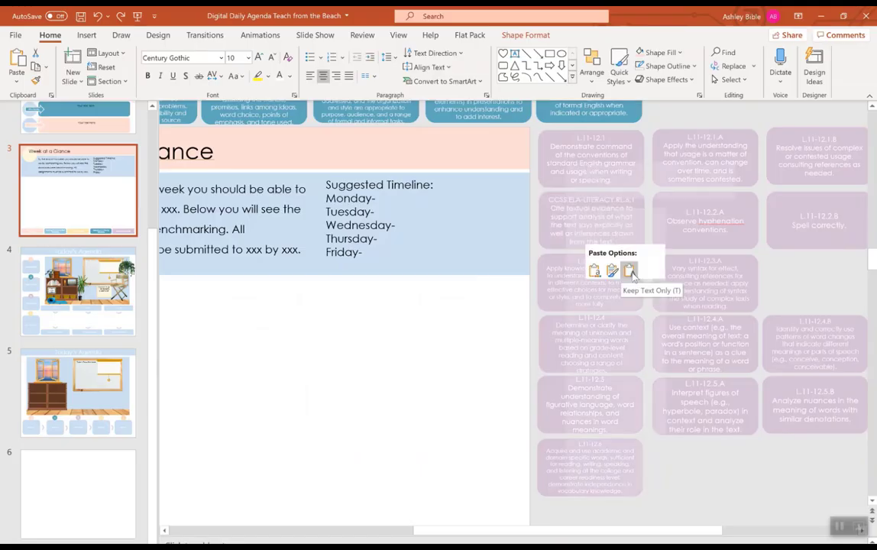
{"action": "left_click", "coordinate": [630, 271]}
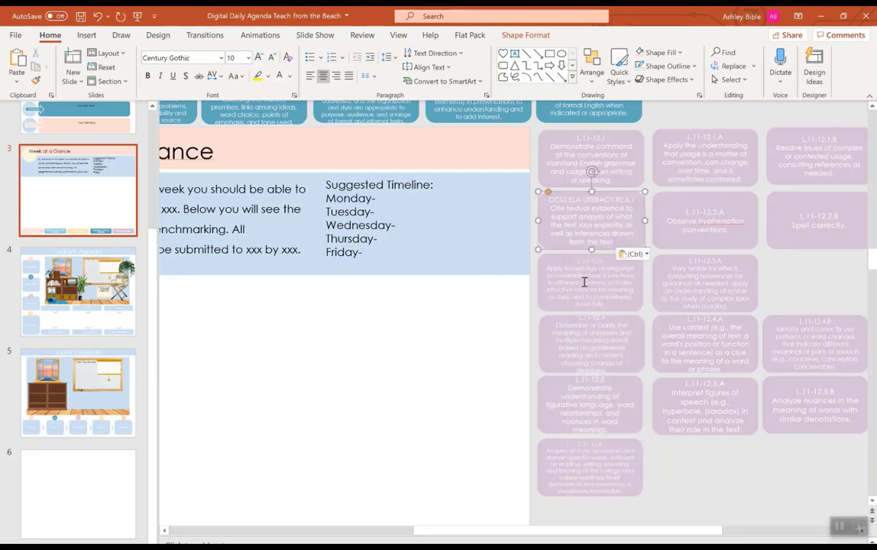
{"action": "type", "text": "."}
- Delete the CCSS.ELA-LITERACY prefix from the pasted standard so its code reads RL.6.1
{"action": "left_click_drag", "start_coordinate": [549, 200], "coordinate": [578, 200]}
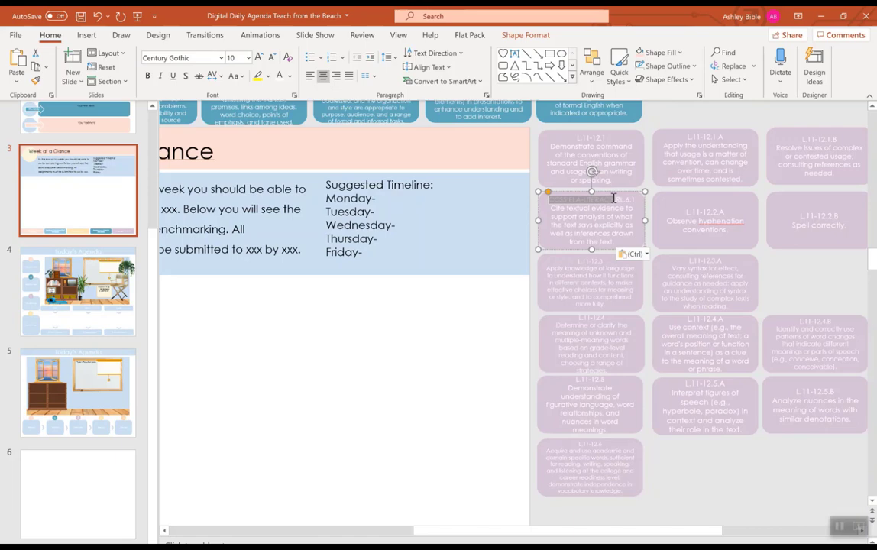
{"action": "key", "text": "Delete"}
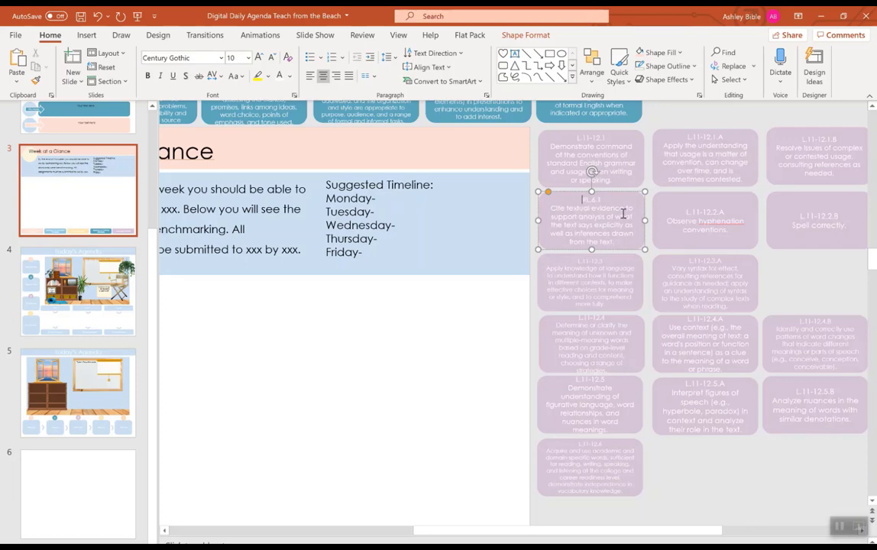
{"action": "left_click_drag", "start_coordinate": [582, 199], "coordinate": [655, 250]}
{"action": "key", "text": "shift+Down"}
{"action": "key", "text": "shift+Down"}
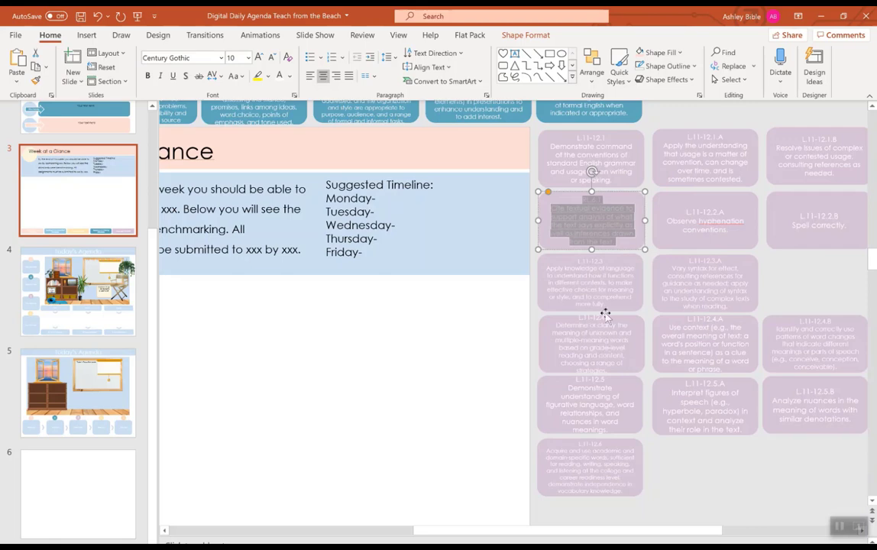
{"action": "left_click", "coordinate": [608, 212]}
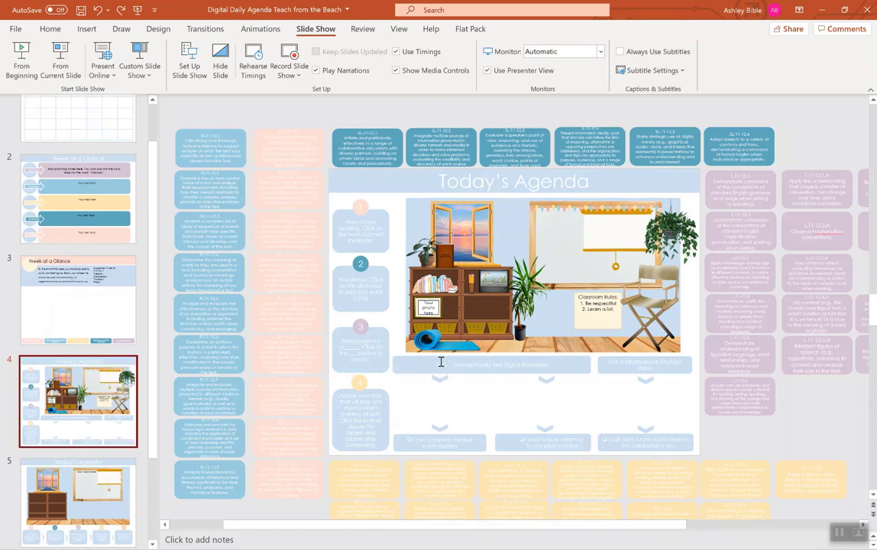
- Go through the numbered task boxes and the two tool boxes on the Today's Agenda slide, selecting their text to examine what is editable
{"action": "left_click", "coordinate": [368, 229]}
{"action": "left_click", "coordinate": [356, 281]}
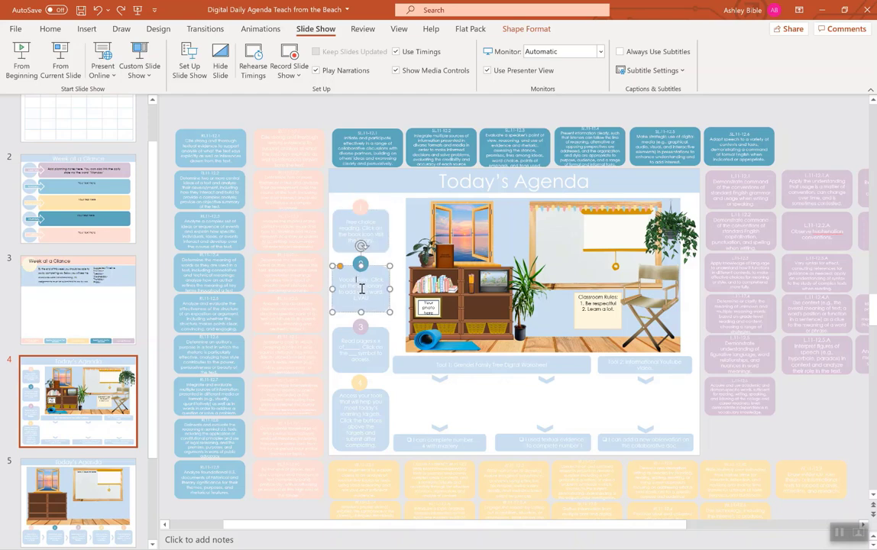
{"action": "left_click", "coordinate": [354, 346]}
{"action": "left_click", "coordinate": [360, 411]}
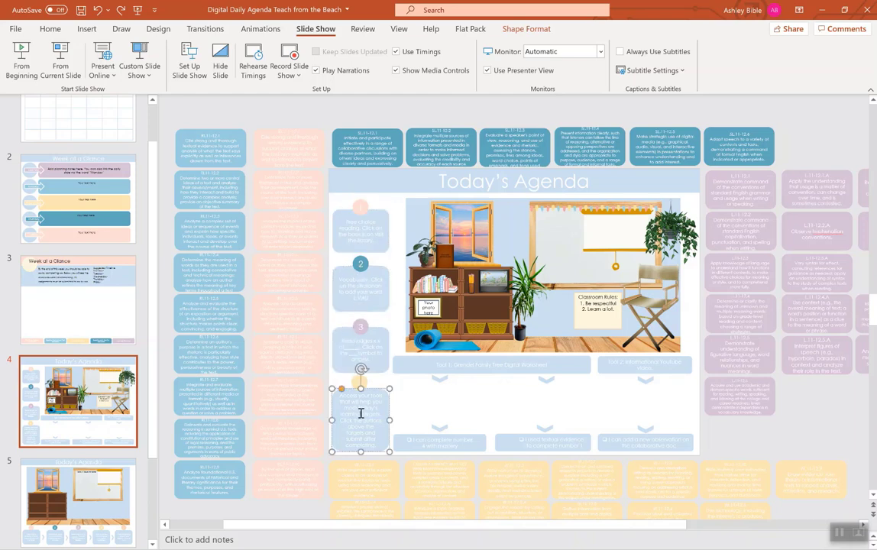
{"action": "left_click", "coordinate": [442, 363]}
{"action": "left_click_drag", "start_coordinate": [441, 366], "coordinate": [569, 364]}
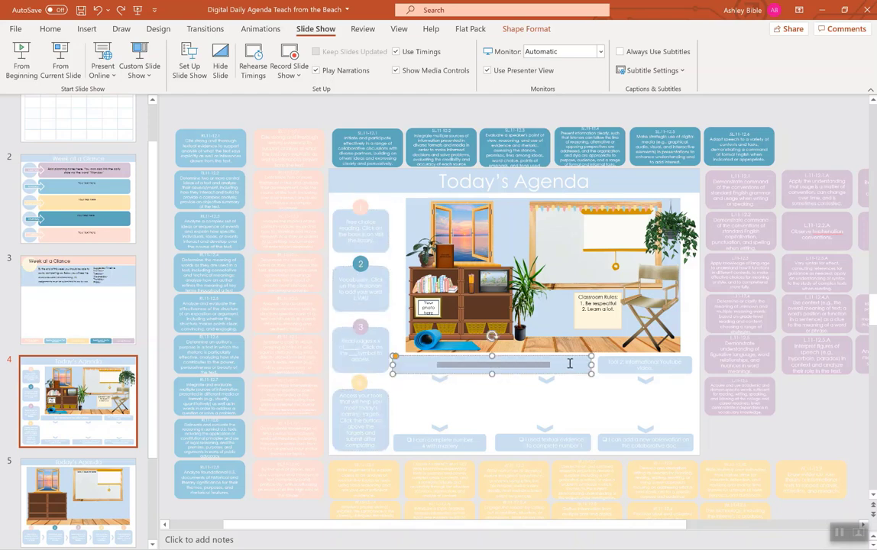
{"action": "left_click", "coordinate": [629, 363]}
{"action": "left_click_drag", "start_coordinate": [662, 367], "coordinate": [605, 365]}
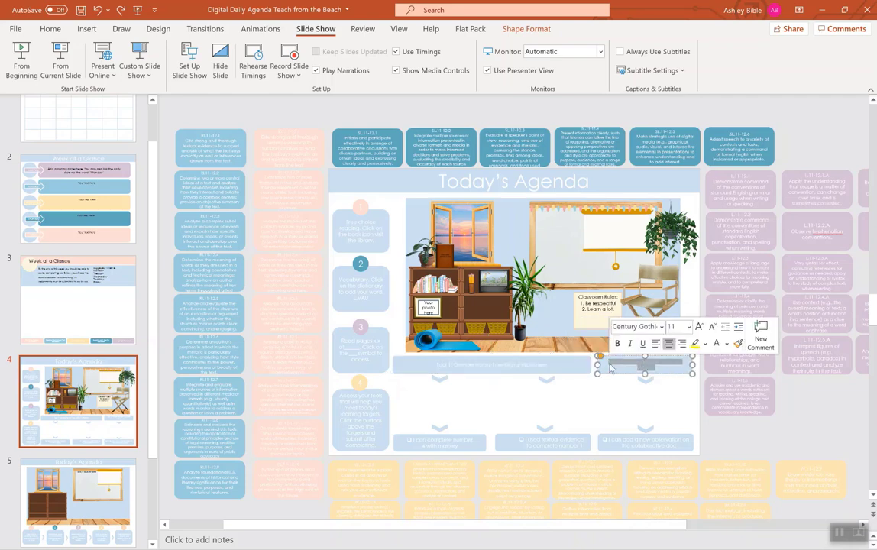
{"action": "left_click", "coordinate": [477, 368]}
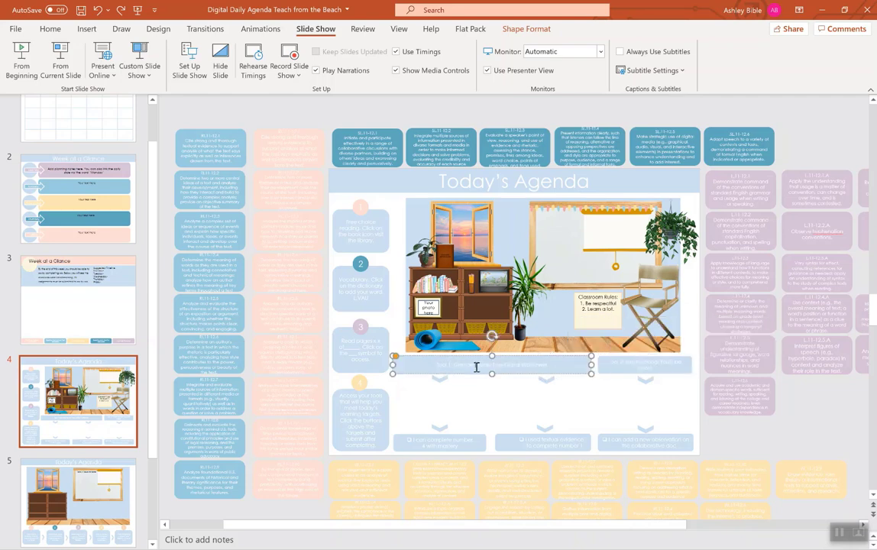
- Move the first yellow standard box from below the Today's Agenda slide into the space under the middle arrow
{"action": "left_click", "coordinate": [386, 477]}
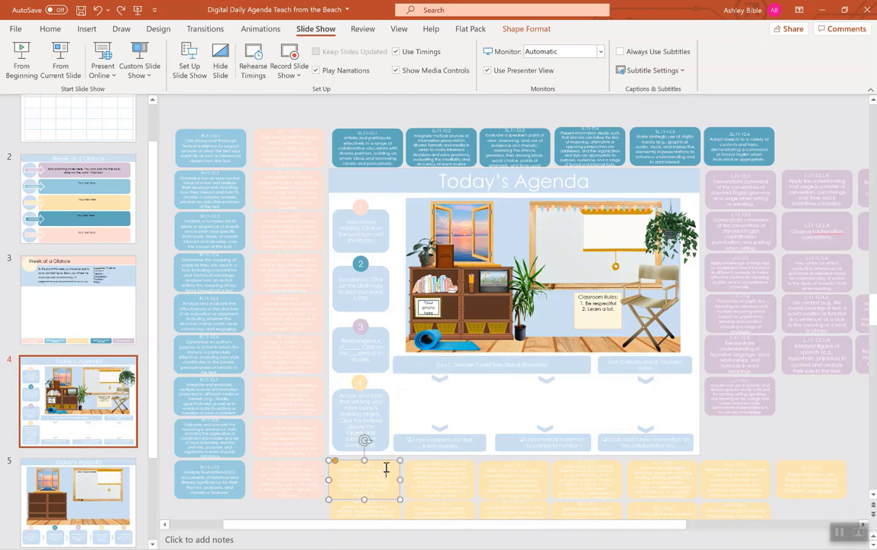
{"action": "left_click_drag", "start_coordinate": [378, 463], "coordinate": [560, 385]}
- Try a single-tool layout by deleting the Tool 2 box, widening the Tool 1 box across the picture's width, and deleting the first arrow
{"action": "left_click", "coordinate": [611, 361]}
{"action": "left_click", "coordinate": [620, 358]}
{"action": "key", "text": "Delete"}
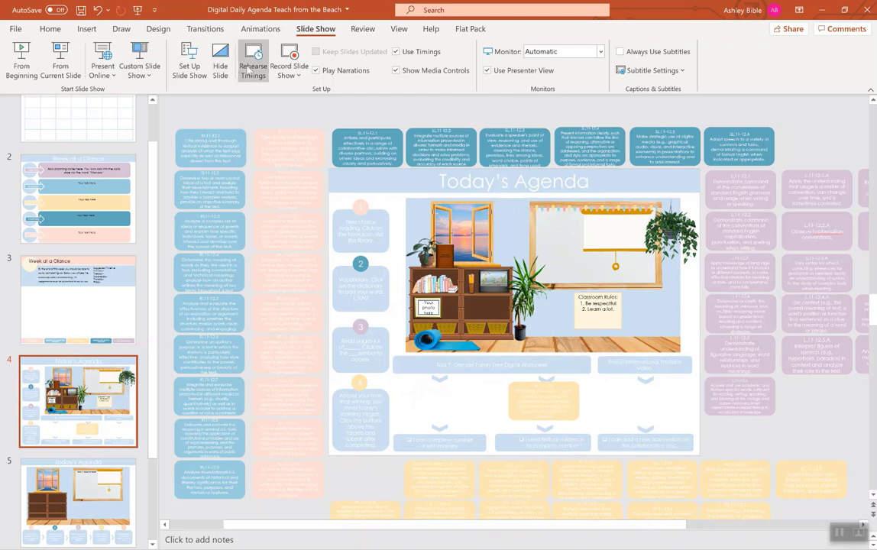
{"action": "key", "text": "ctrl+z"}
{"action": "left_click", "coordinate": [587, 366]}
{"action": "left_click_drag", "start_coordinate": [591, 366], "coordinate": [679, 366]}
{"action": "left_click", "coordinate": [679, 366]}
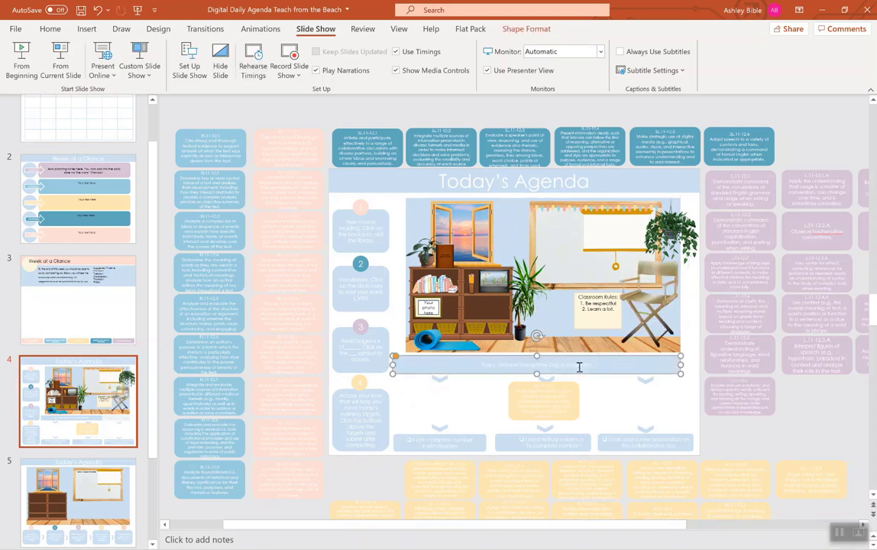
{"action": "left_click", "coordinate": [448, 391]}
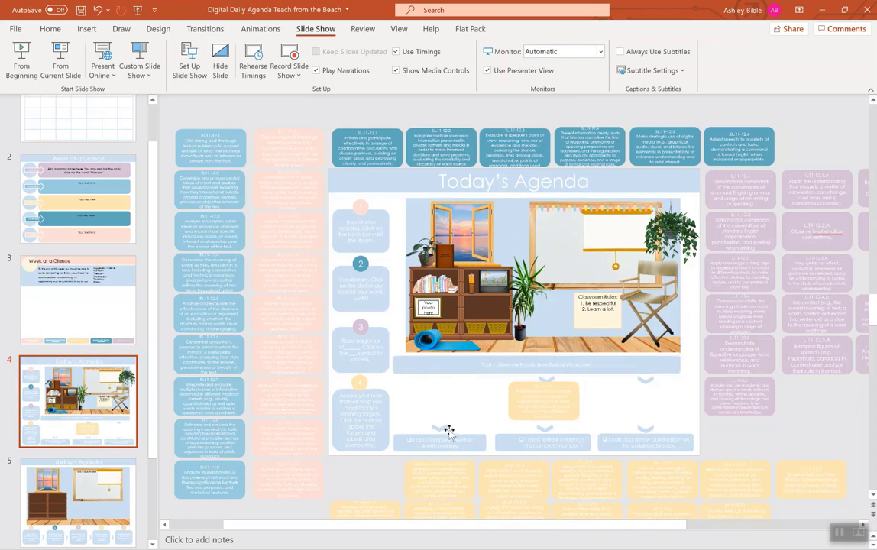
{"action": "left_click", "coordinate": [447, 430]}
{"action": "key", "text": "Delete"}
- Undo the single-tool layout changes and narrow the Tool 1 box to about the width of the first learning target box below it
{"action": "left_click", "coordinate": [412, 369]}
{"action": "left_click_drag", "start_coordinate": [406, 368], "coordinate": [482, 368]}
{"action": "left_click_drag", "start_coordinate": [680, 368], "coordinate": [605, 366]}
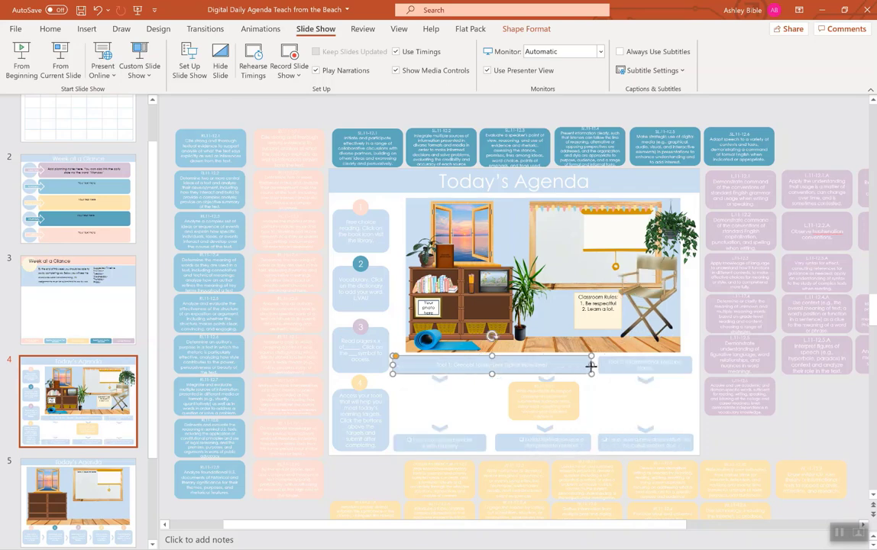
{"action": "left_click_drag", "start_coordinate": [592, 367], "coordinate": [488, 366]}
{"action": "key", "text": "ctrl+z"}
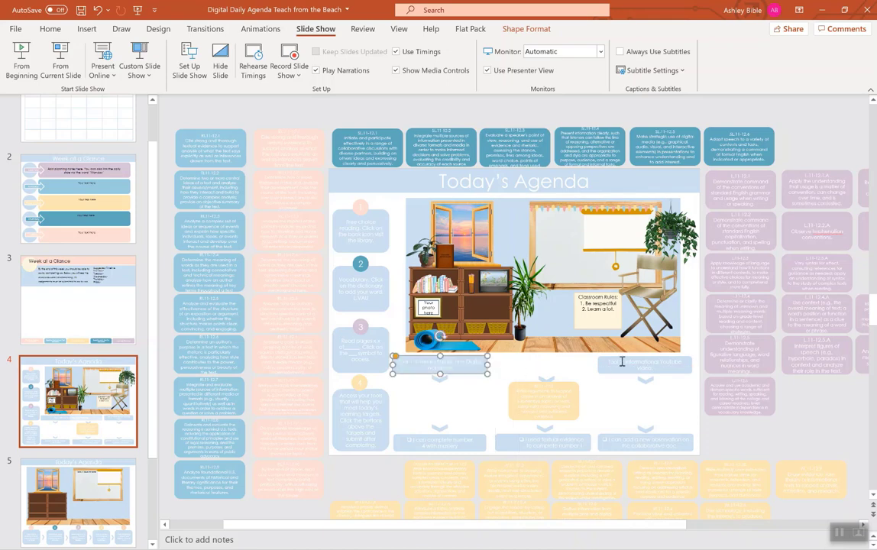
- Duplicate the Tool 2 box by copying and pasting it, and place the copy between the Tool 1 and Tool 2 boxes
{"action": "left_click", "coordinate": [623, 360]}
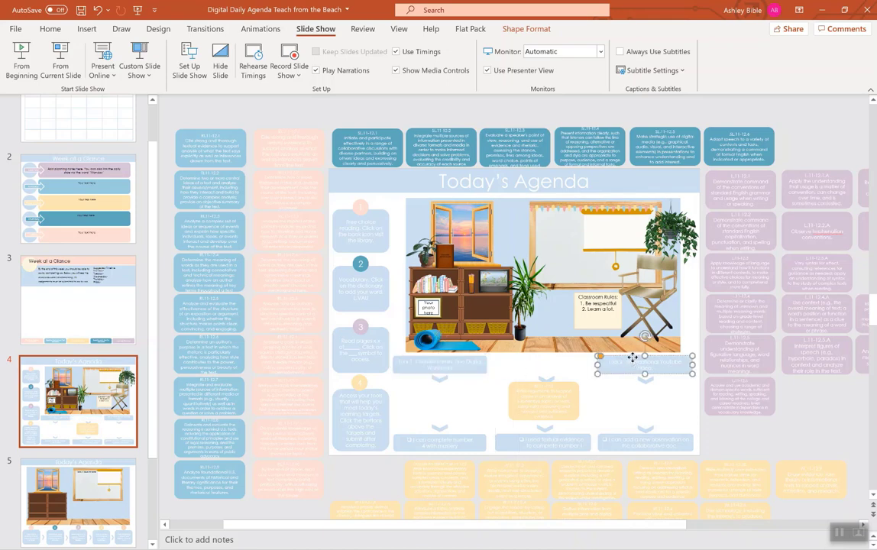
{"action": "right_click", "coordinate": [633, 357]}
{"action": "left_click", "coordinate": [604, 58]}
{"action": "left_click", "coordinate": [572, 369]}
{"action": "right_click", "coordinate": [574, 370]}
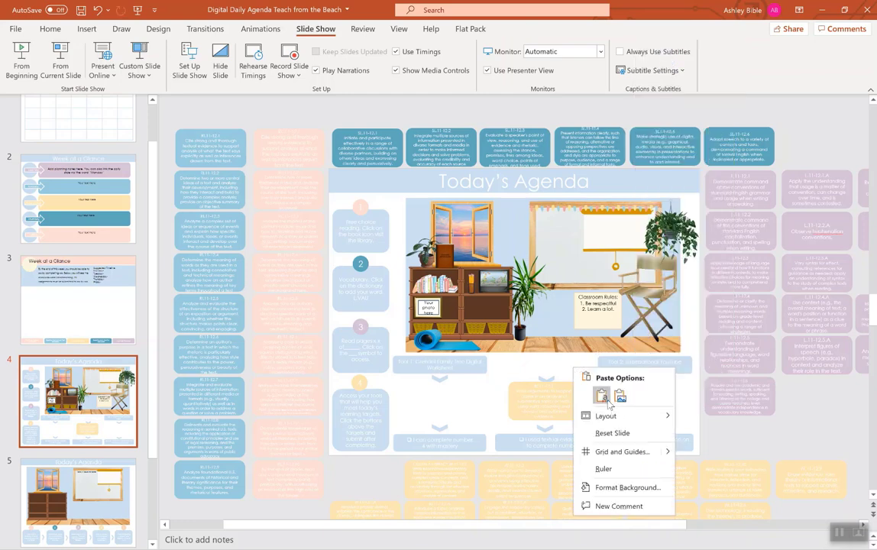
{"action": "left_click", "coordinate": [608, 401]}
{"action": "left_click_drag", "start_coordinate": [609, 362], "coordinate": [506, 359]}
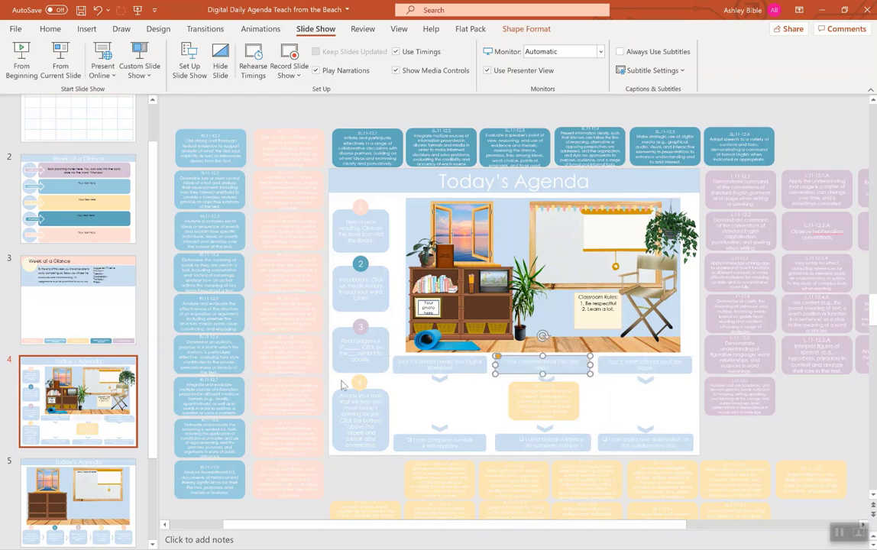
- Try a pink standard box beneath the Tool 1 box, and return it and the yellow standard box to their places off the slide
{"action": "left_click", "coordinate": [305, 429]}
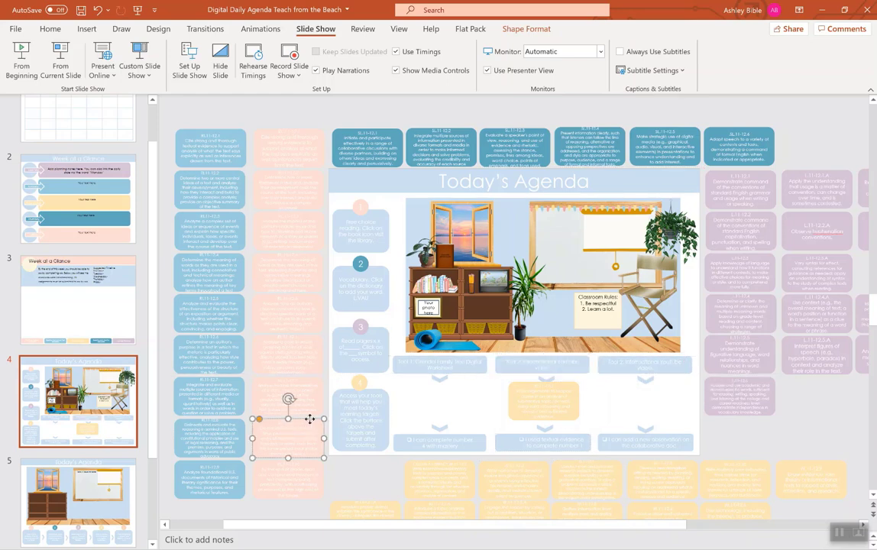
{"action": "left_click_drag", "start_coordinate": [324, 425], "coordinate": [472, 389]}
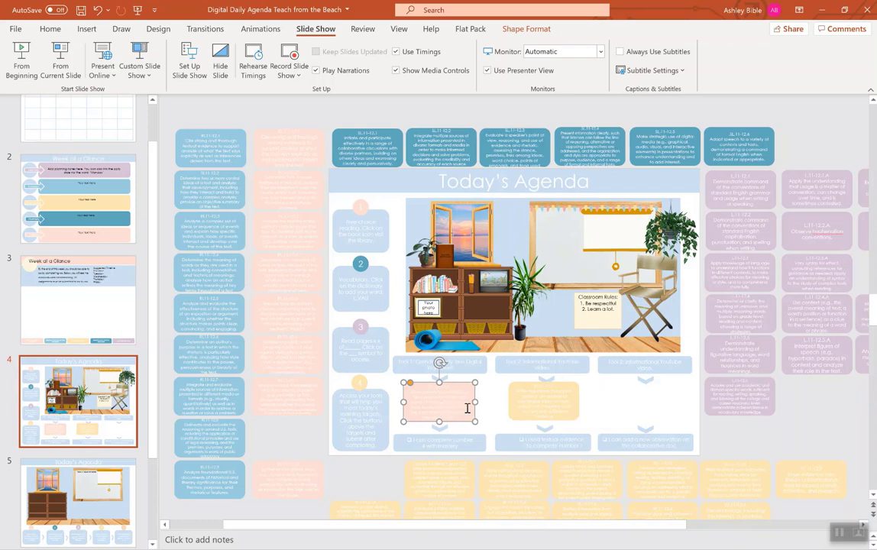
{"action": "left_click_drag", "start_coordinate": [467, 386], "coordinate": [393, 463]}
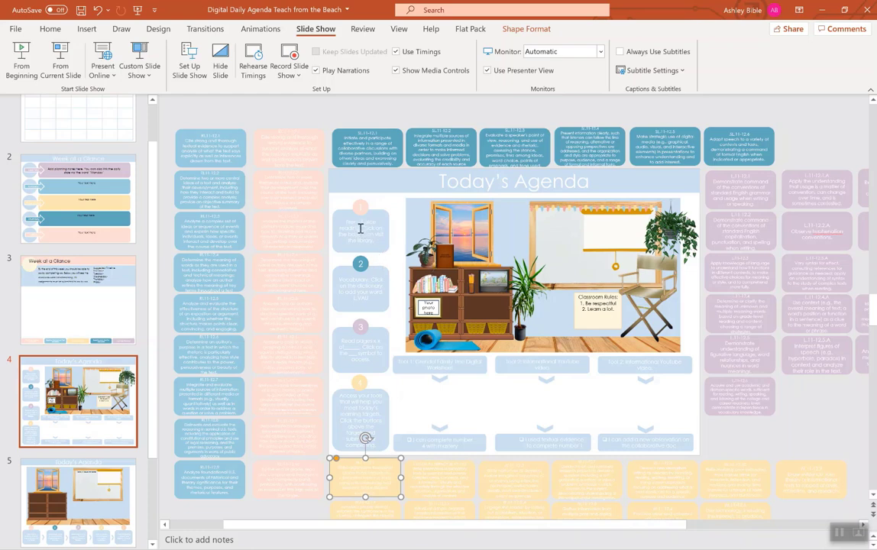
- Clear the free choice reading text from the first numbered task box
{"action": "left_click", "coordinate": [341, 223]}
{"action": "left_click_drag", "start_coordinate": [345, 223], "coordinate": [376, 243]}
{"action": "key", "text": "BackSpace"}
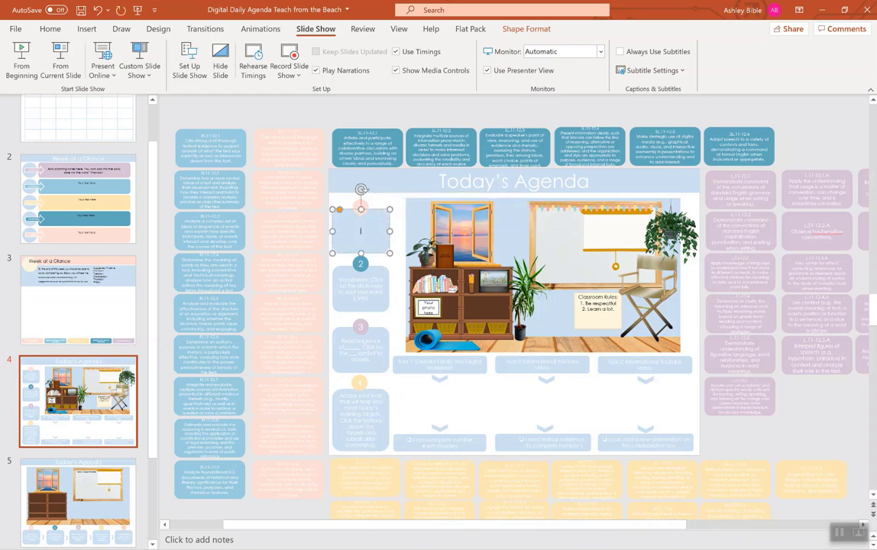
- Duplicate the edited Today's Agenda slide (slide 4)
{"action": "right_click", "coordinate": [101, 415]}
{"action": "left_click", "coordinate": [156, 265]}
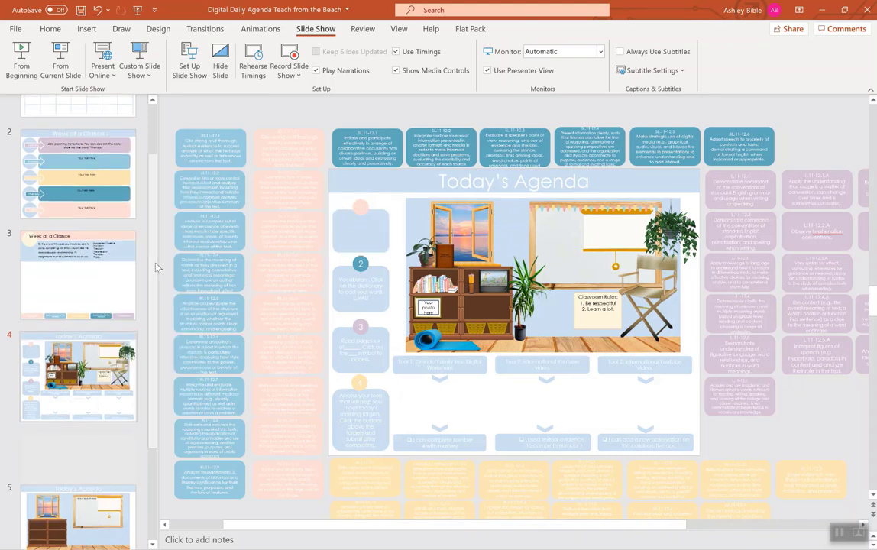
{"action": "left_click", "coordinate": [318, 282]}
{"action": "left_click", "coordinate": [291, 216]}
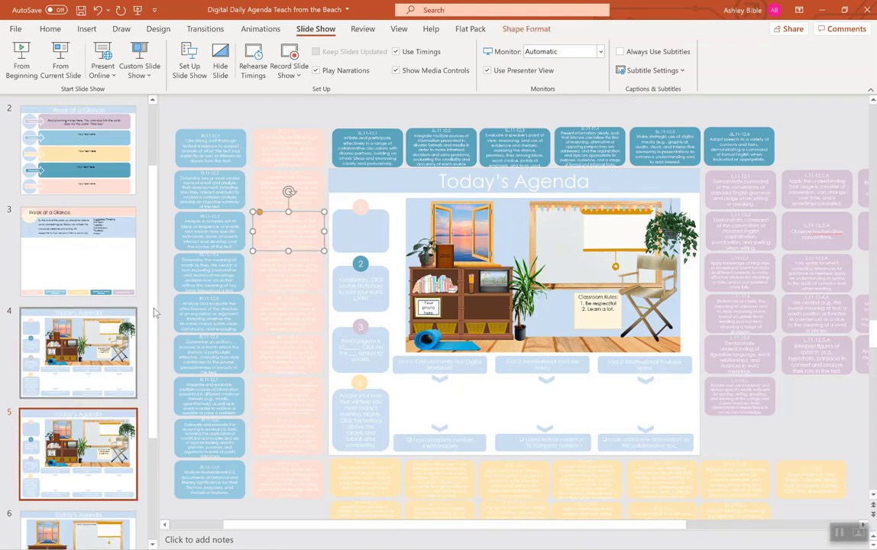
- Add a new blank slide after the last Today's Agenda slide
{"action": "scroll", "coordinate": [88, 417], "scroll_direction": "down", "scroll_amount": 3}
{"action": "left_click", "coordinate": [104, 494]}
{"action": "key", "text": "Return"}
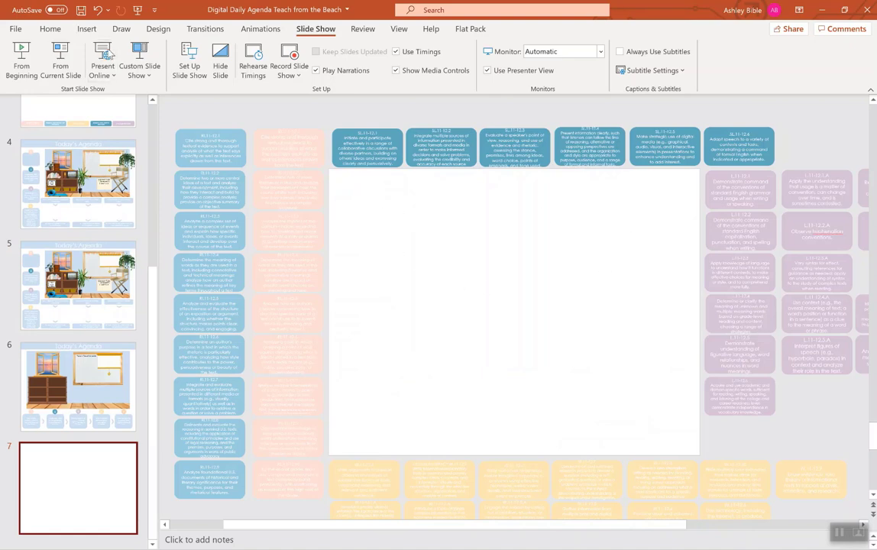
- Draw a tall rounded rectangle about 6.84" high and 2.22" wide on the left part of the blank slide
{"action": "left_click", "coordinate": [87, 29]}
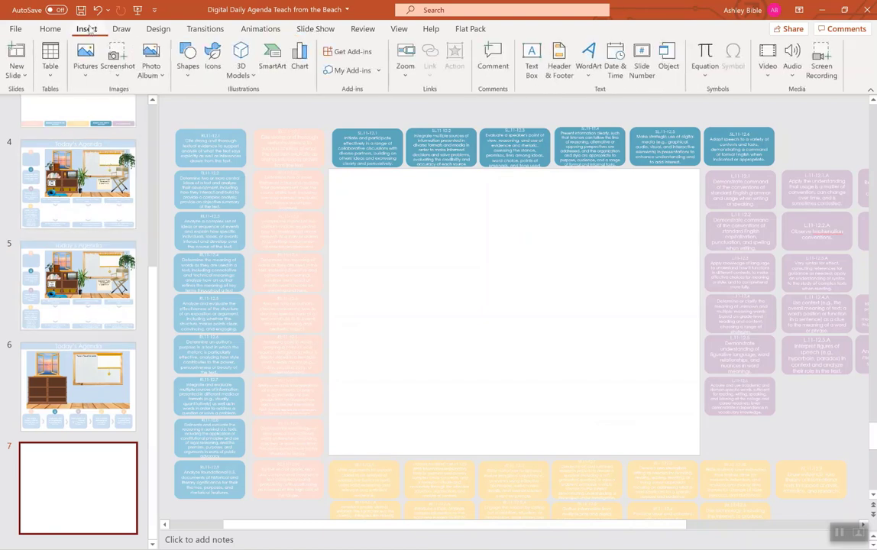
{"action": "left_click", "coordinate": [188, 60]}
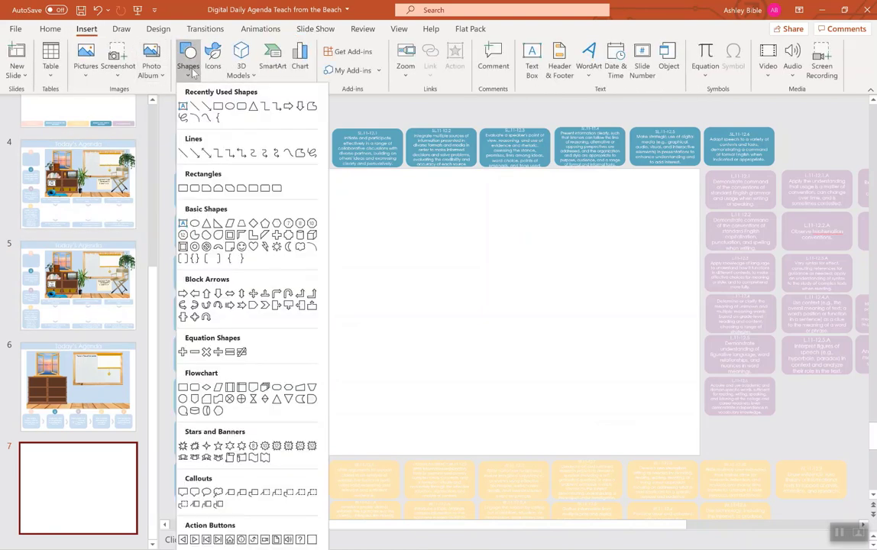
{"action": "left_click", "coordinate": [229, 107]}
{"action": "mouse_move", "coordinate": [367, 195]}
{"action": "left_mouse_down"}
{"action": "mouse_move", "coordinate": [414, 413]}
{"action": "mouse_move", "coordinate": [443, 425]}
{"action": "left_mouse_up"}
- Fill the rounded rectangle with the light blue sampled from the standard boxes, remove its outline, and move it nearer the slide's left edge
{"action": "left_click", "coordinate": [322, 46]}
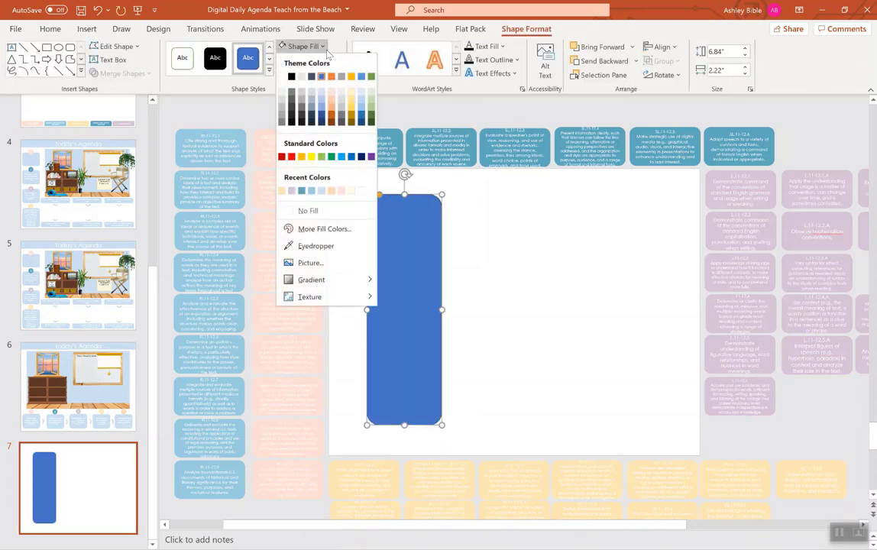
{"action": "left_click", "coordinate": [310, 245]}
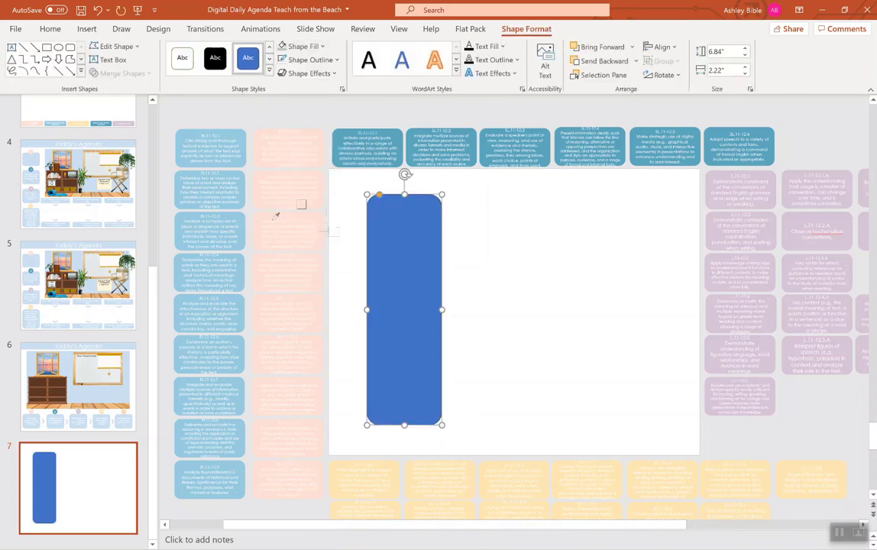
{"action": "left_click", "coordinate": [242, 216]}
{"action": "left_click", "coordinate": [309, 59]}
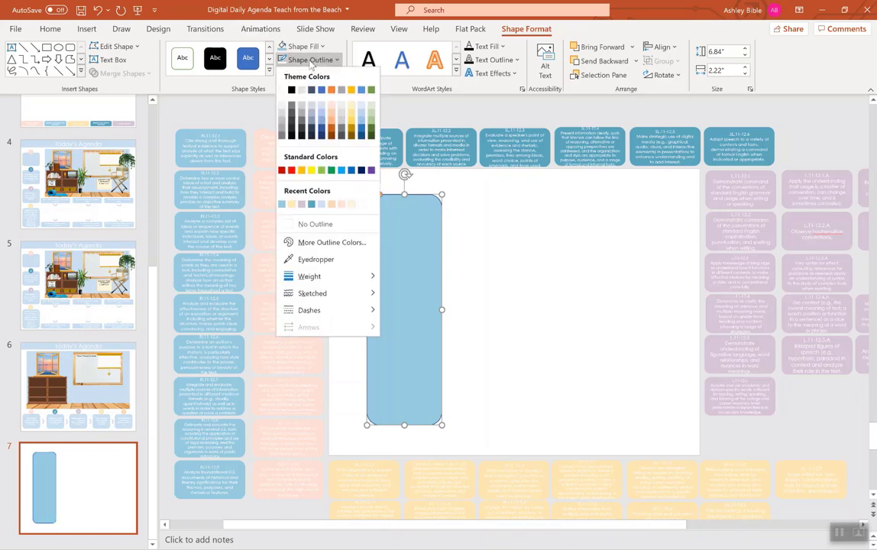
{"action": "left_click", "coordinate": [298, 224]}
{"action": "left_click_drag", "start_coordinate": [406, 228], "coordinate": [384, 227]}
- Draw a heart about 1.03" high and 1.25" wide centred over the blue rectangle's upper edge
{"action": "left_click", "coordinate": [86, 28]}
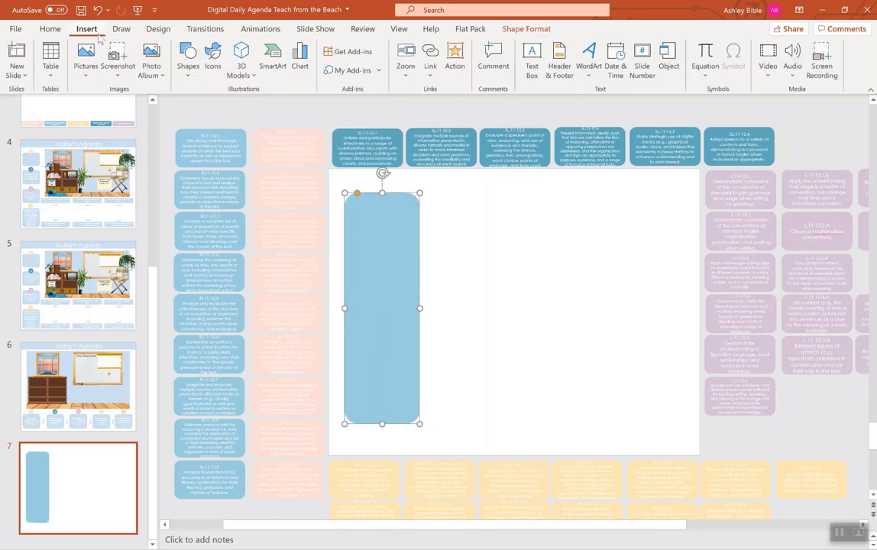
{"action": "left_click", "coordinate": [188, 65]}
{"action": "left_click", "coordinate": [253, 246]}
{"action": "left_click_drag", "start_coordinate": [376, 173], "coordinate": [404, 207]}
- Fill the heart with the pink sampled from the standard boxes and remove its outline
{"action": "left_click", "coordinate": [304, 46]}
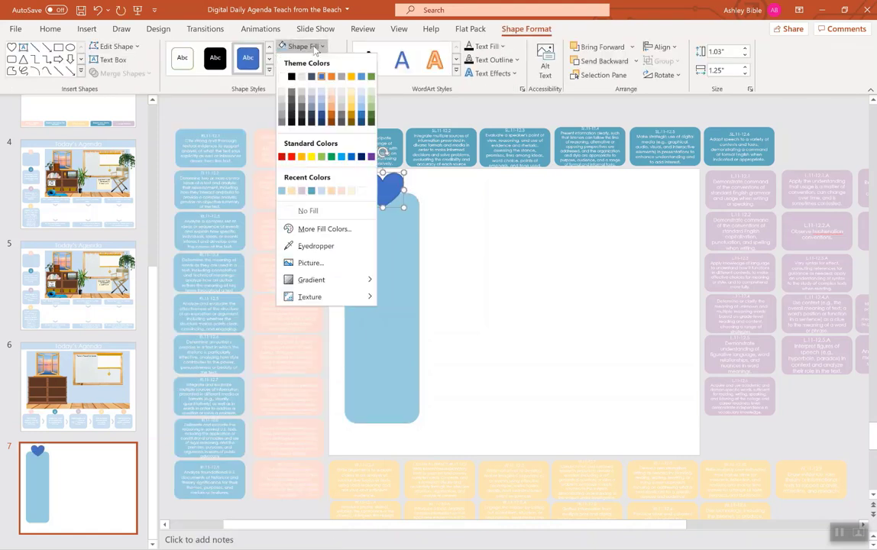
{"action": "left_click", "coordinate": [307, 245]}
{"action": "left_click", "coordinate": [313, 173]}
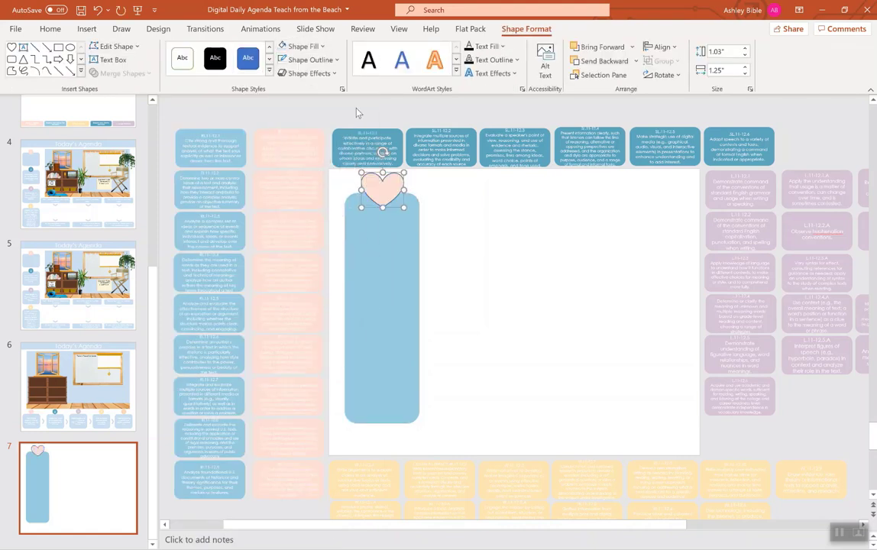
{"action": "left_click", "coordinate": [336, 61]}
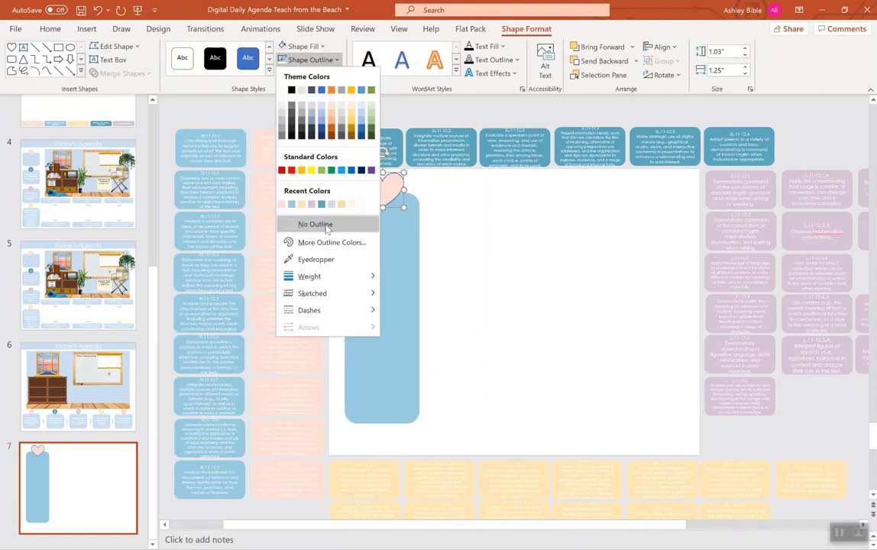
{"action": "left_click", "coordinate": [294, 204]}
{"action": "left_click", "coordinate": [451, 201]}
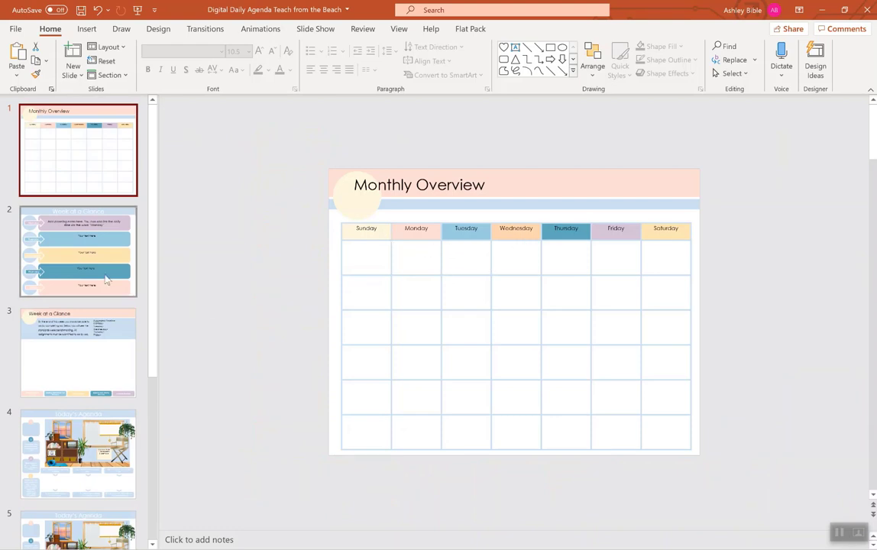
- Open the Week at a Glance slide with the weekday arrows and look through the slide thumbnails
{"action": "left_click", "coordinate": [98, 253]}
{"action": "scroll", "coordinate": [20, 338], "scroll_direction": "down", "scroll_amount": 1}
{"action": "scroll", "coordinate": [21, 338], "scroll_direction": "down", "scroll_amount": 2}
{"action": "scroll", "coordinate": [21, 340], "scroll_direction": "up", "scroll_amount": 3}
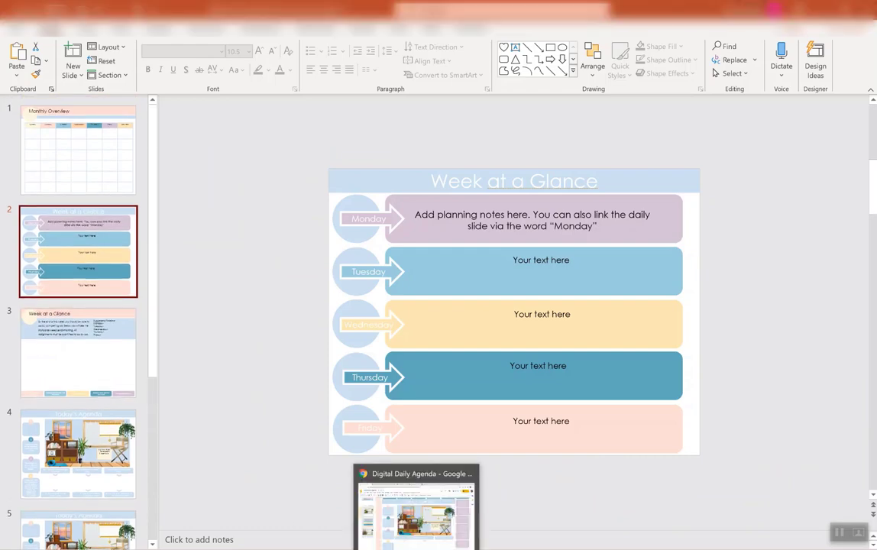
- Switch to the Google Slides version of the Digital Daily Agenda and view the Speaking and Listening Standards above the Today's Agenda slide
{"action": "left_click", "coordinate": [417, 505]}
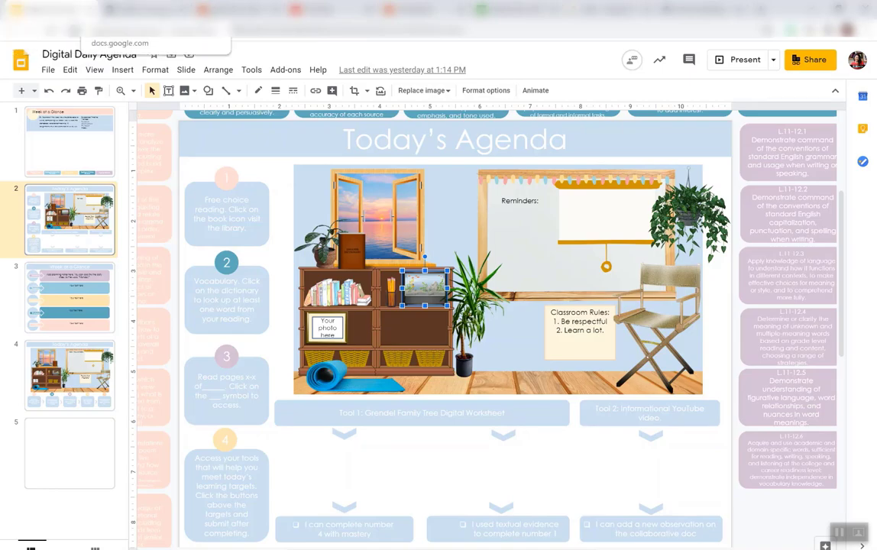
{"action": "left_click", "coordinate": [237, 11]}
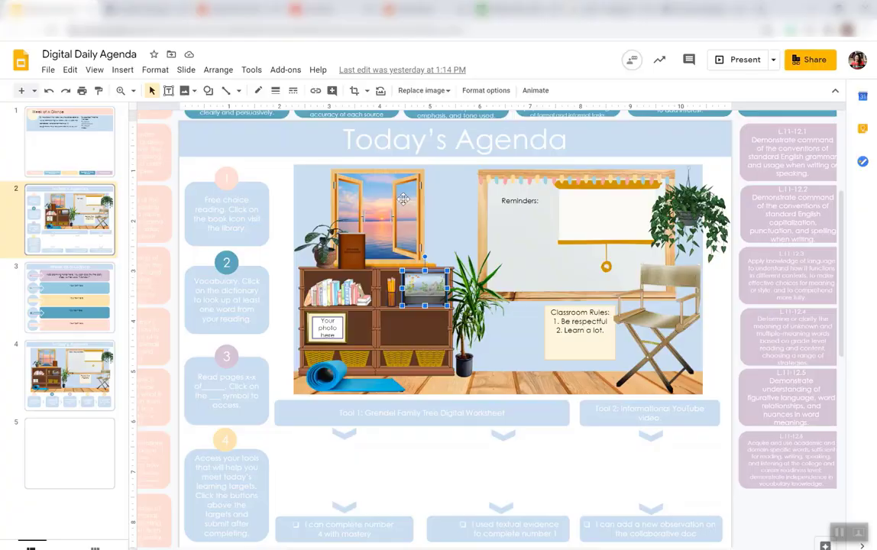
{"action": "scroll", "coordinate": [402, 199], "scroll_direction": "up", "scroll_amount": 5}
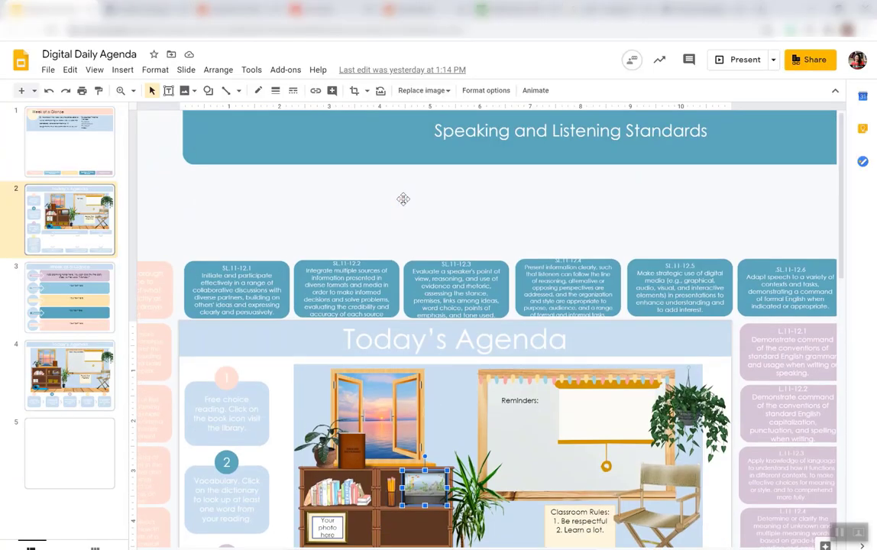
- Open the aquarium picture's linked online timer from the Today's Agenda slide, view it, and return to the slide
{"action": "scroll", "coordinate": [403, 199], "scroll_direction": "down", "scroll_amount": 7}
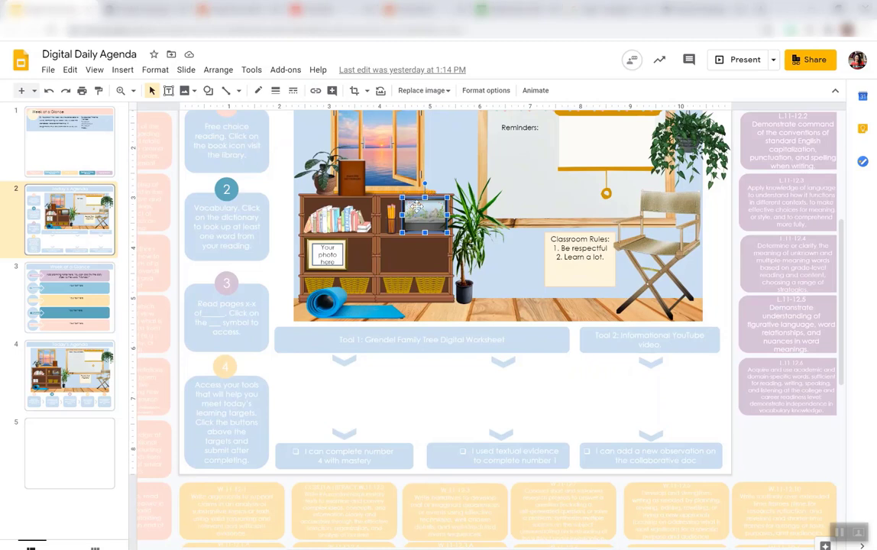
{"action": "left_click", "coordinate": [441, 221]}
{"action": "left_click", "coordinate": [420, 218]}
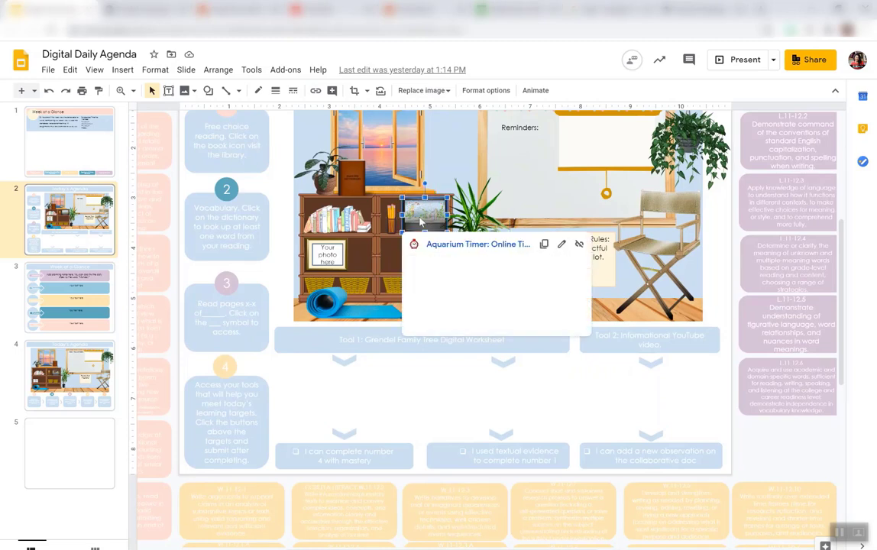
{"action": "left_click", "coordinate": [448, 245]}
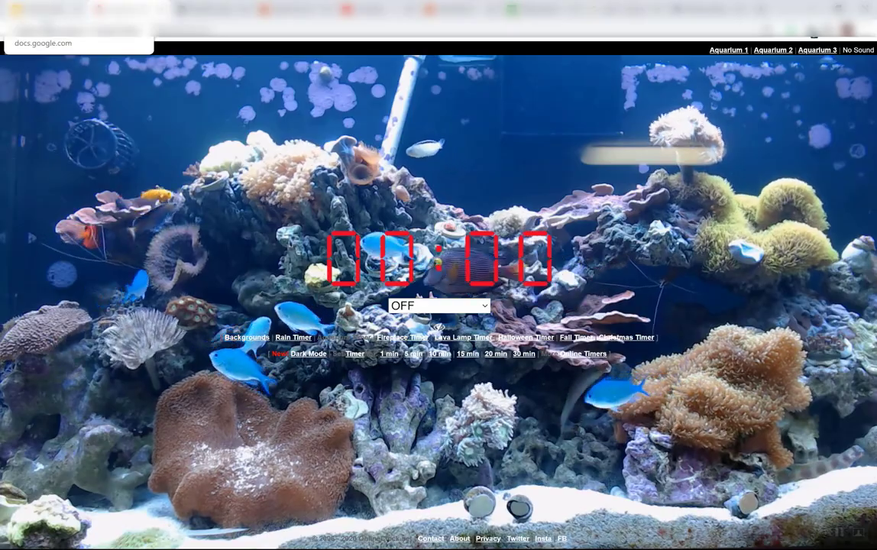
{"action": "left_click", "coordinate": [46, 9]}
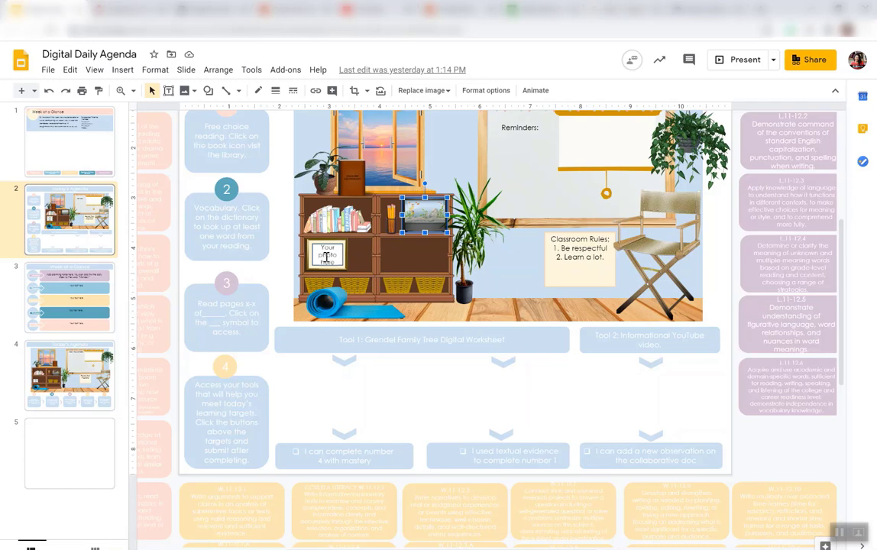
- Open the Open Library Student Library page linked to the bookshelf's books, look through it, and return to the agenda slide
{"action": "left_click", "coordinate": [314, 201]}
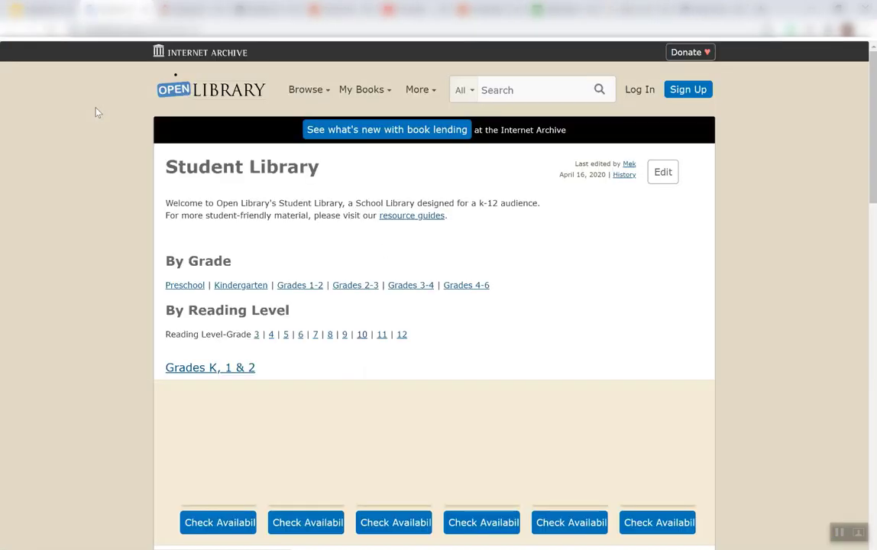
{"action": "scroll", "coordinate": [97, 112], "scroll_direction": "down", "scroll_amount": 3}
{"action": "scroll", "coordinate": [97, 108], "scroll_direction": "up", "scroll_amount": 2}
{"action": "left_click", "coordinate": [40, 11]}
{"action": "scroll", "coordinate": [416, 231], "scroll_direction": "up", "scroll_amount": 2}
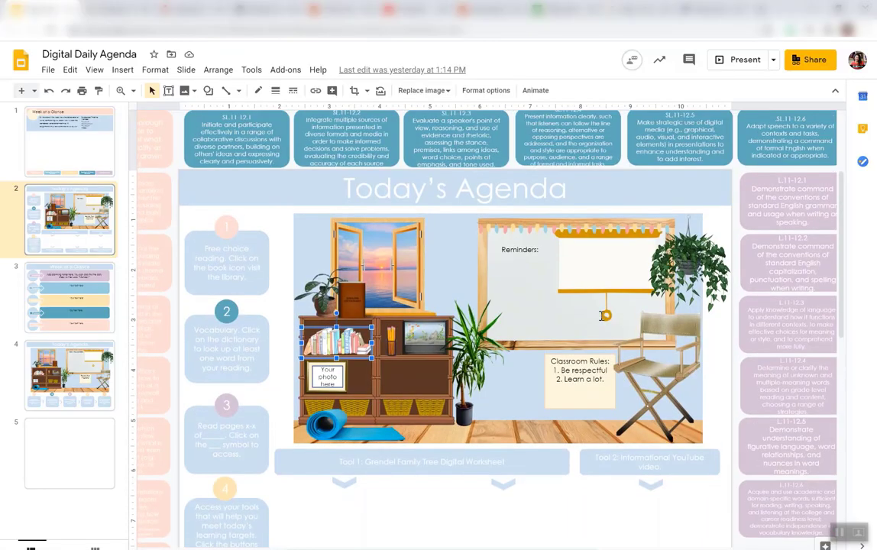
- With the projector screen selected, copy the web address of the YouTube video Making a Claim, pause the video, and return to the slide
{"action": "left_click", "coordinate": [605, 264]}
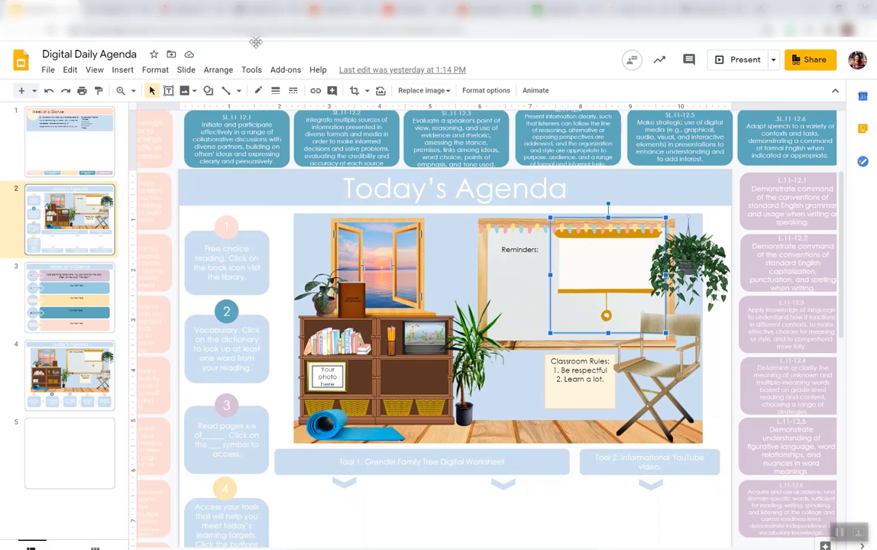
{"action": "left_click", "coordinate": [409, 10]}
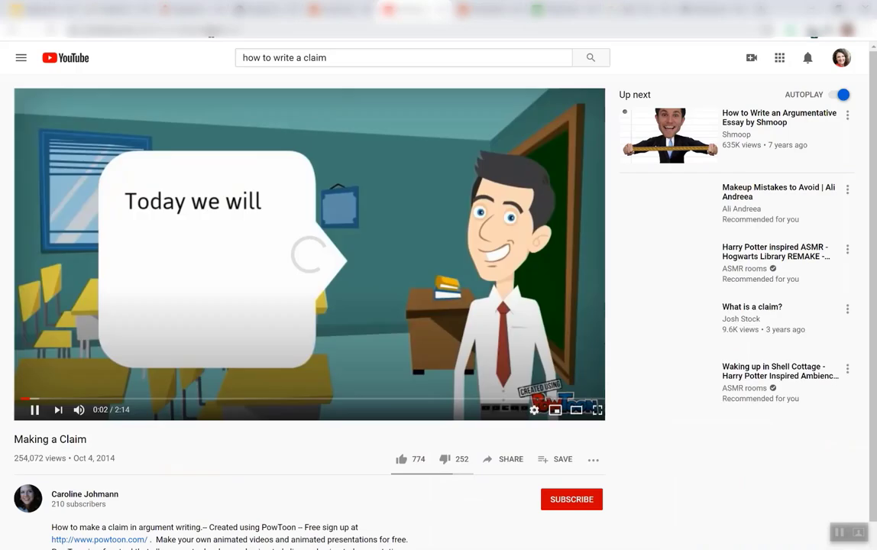
{"action": "left_click", "coordinate": [211, 30]}
{"action": "right_click", "coordinate": [211, 30]}
{"action": "left_click", "coordinate": [266, 97]}
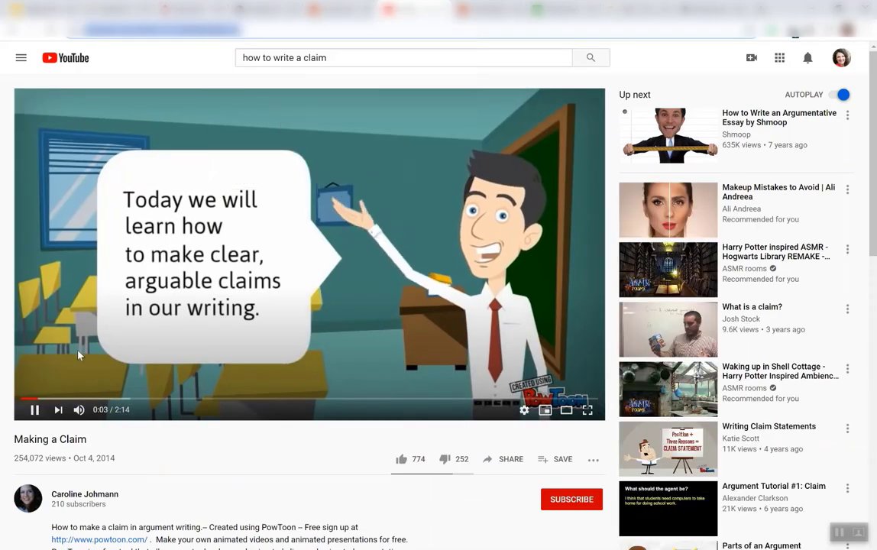
{"action": "left_click", "coordinate": [37, 412]}
{"action": "left_click", "coordinate": [40, 10]}
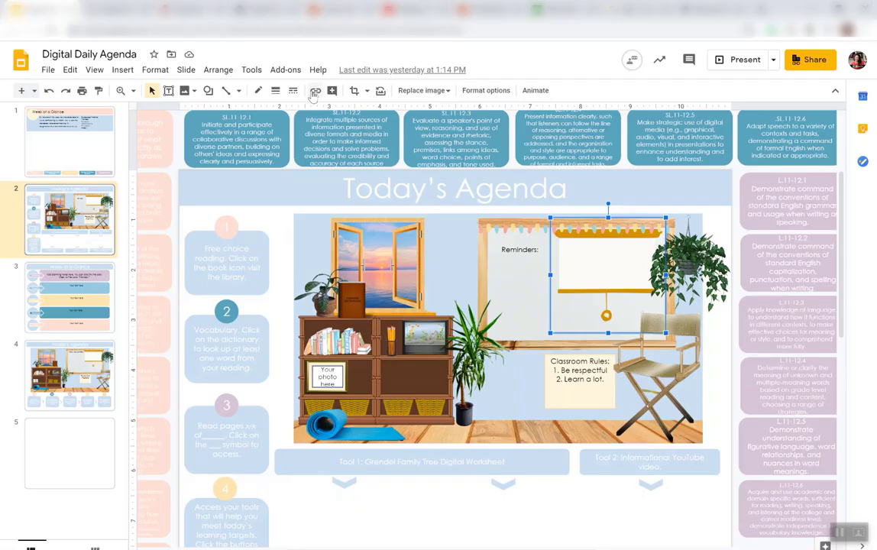
- Link the projector screen on the whiteboard to the copied YouTube video address
{"action": "left_click", "coordinate": [315, 91]}
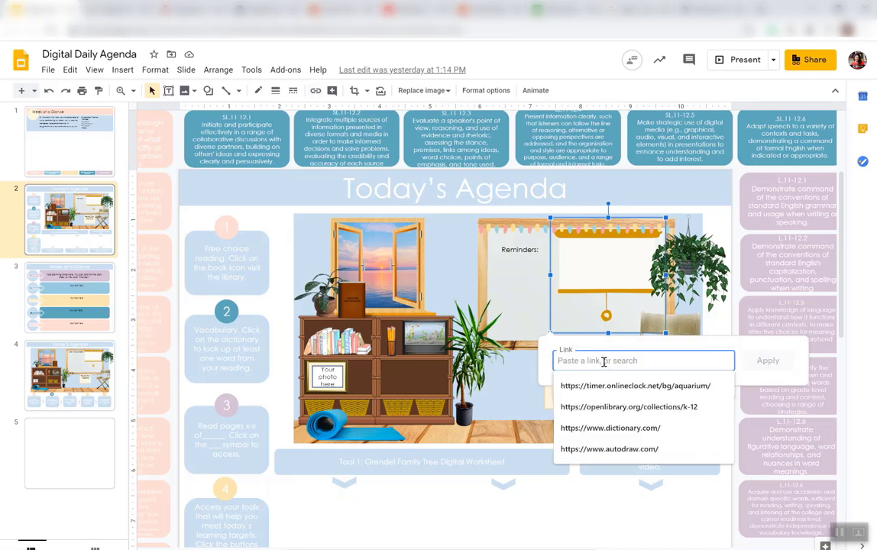
{"action": "key", "text": "ctrl+v"}
{"action": "left_click", "coordinate": [768, 360]}
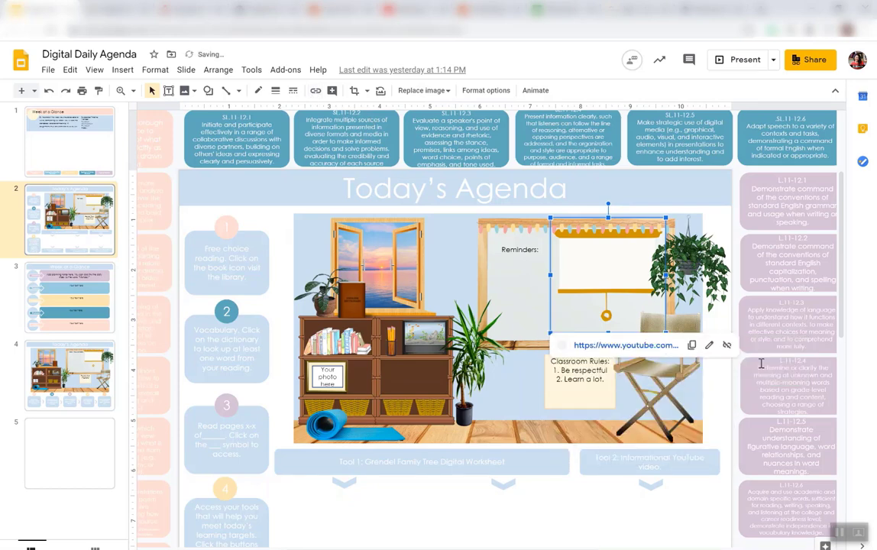
- Examine the yoga mat, the Classroom Rules note, and the tool and learning target boxes on the Today's Agenda slide
{"action": "left_click", "coordinate": [328, 427]}
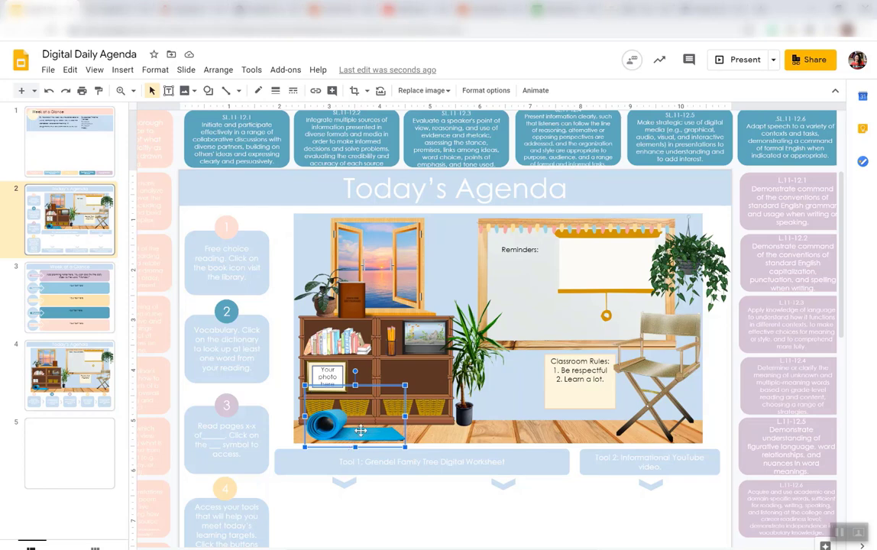
{"action": "left_click", "coordinate": [575, 371]}
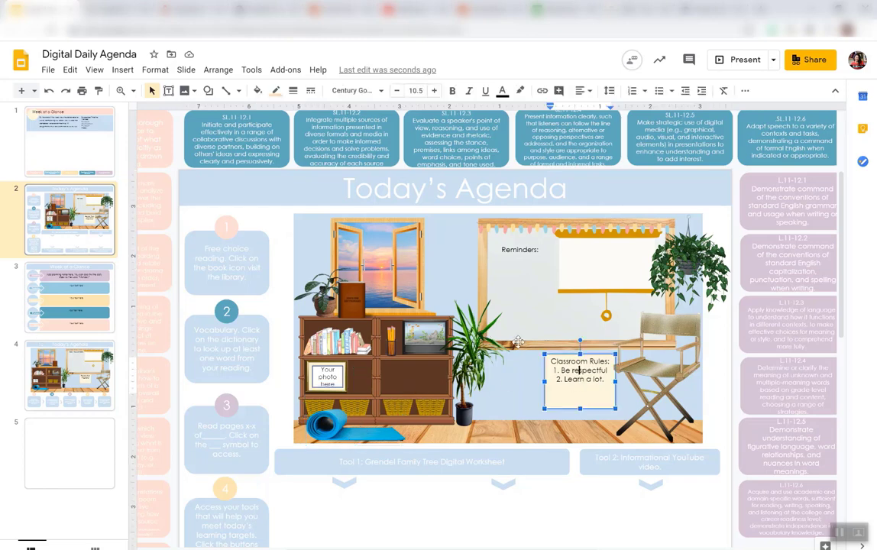
{"action": "scroll", "coordinate": [518, 341], "scroll_direction": "down", "scroll_amount": 10}
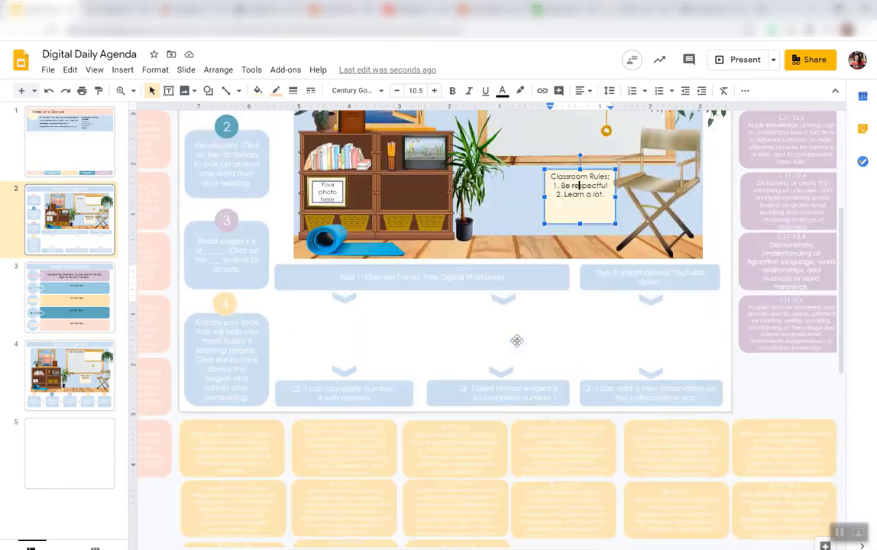
{"action": "scroll", "coordinate": [517, 341], "scroll_direction": "up", "scroll_amount": 10}
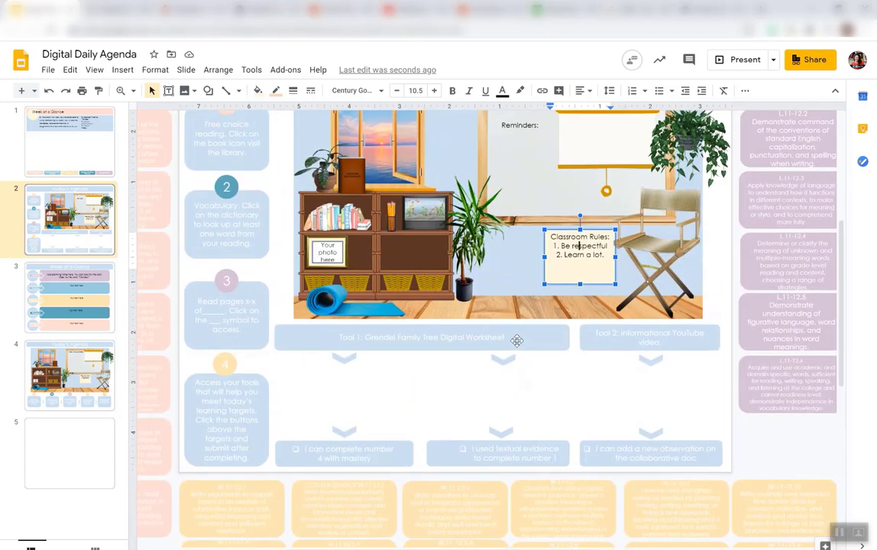
{"action": "scroll", "coordinate": [518, 341], "scroll_direction": "up", "scroll_amount": 1}
{"action": "scroll", "coordinate": [517, 341], "scroll_direction": "down", "scroll_amount": 3}
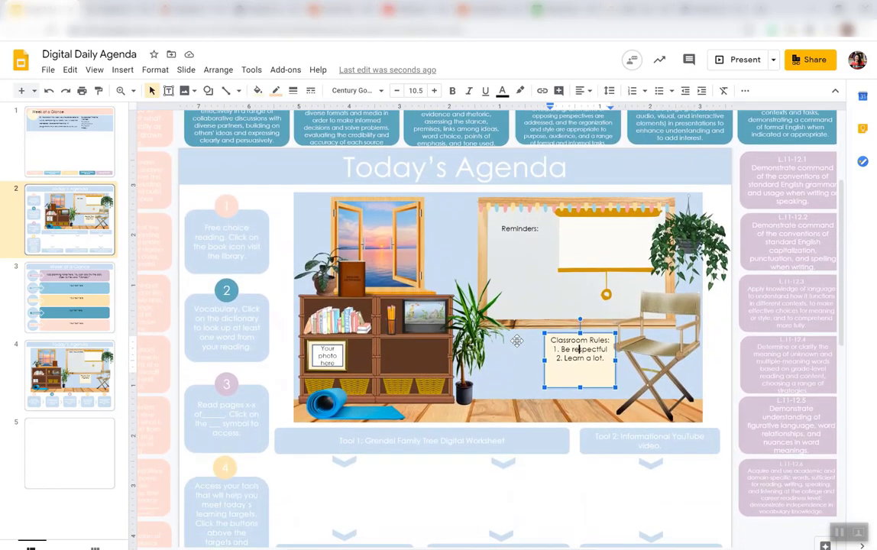
{"action": "scroll", "coordinate": [518, 341], "scroll_direction": "down", "scroll_amount": 3}
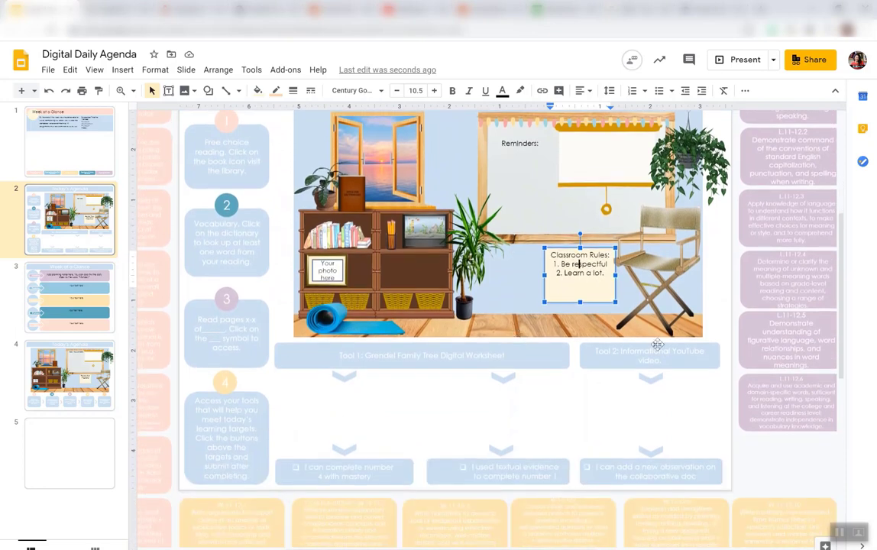
- Move the L.11-12.6 standard box into the blank space below the Tool 2 box and undo the move
{"action": "left_click", "coordinate": [778, 382]}
{"action": "left_click_drag", "start_coordinate": [778, 375], "coordinate": [623, 384]}
{"action": "key", "text": "ctrl+z"}
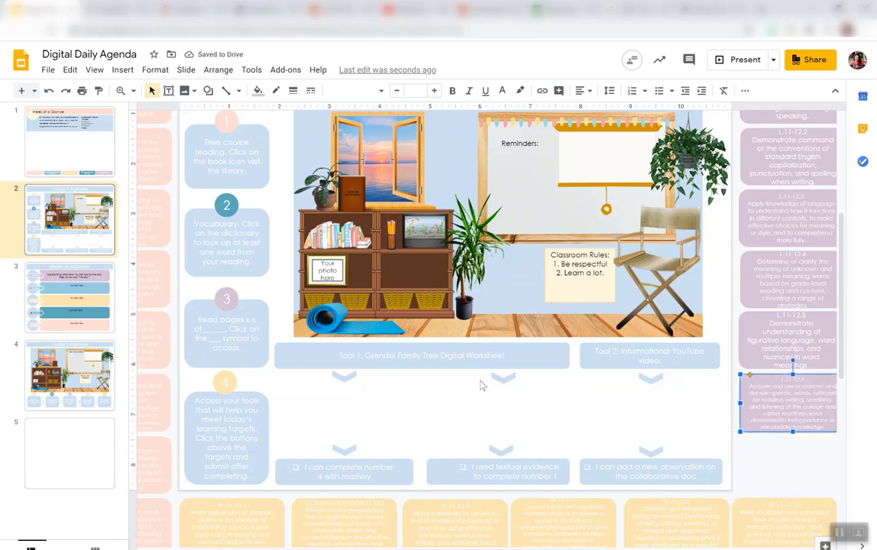
- View the Teach from the beach presentation, switch back to the Google Slides agenda, and check the link on the bookshelf's books
{"action": "left_click", "coordinate": [353, 353]}
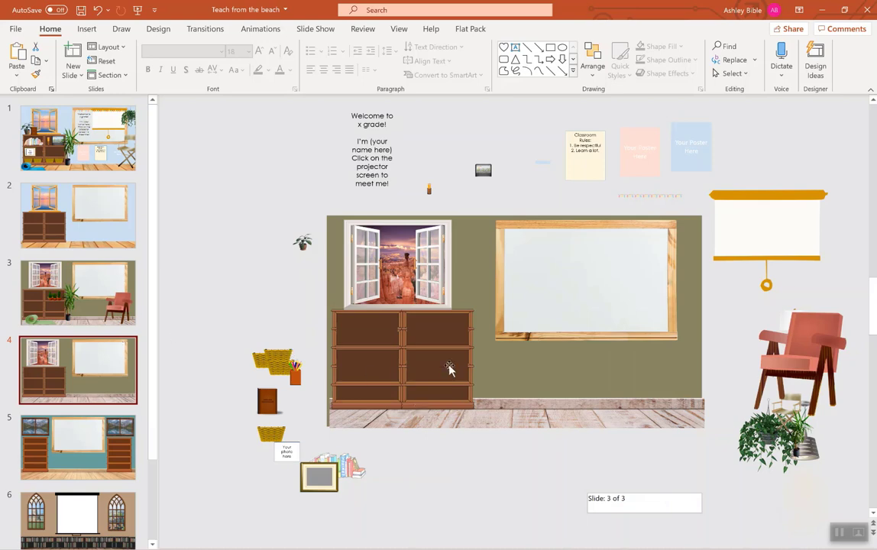
{"action": "mouse_move", "coordinate": [416, 549]}
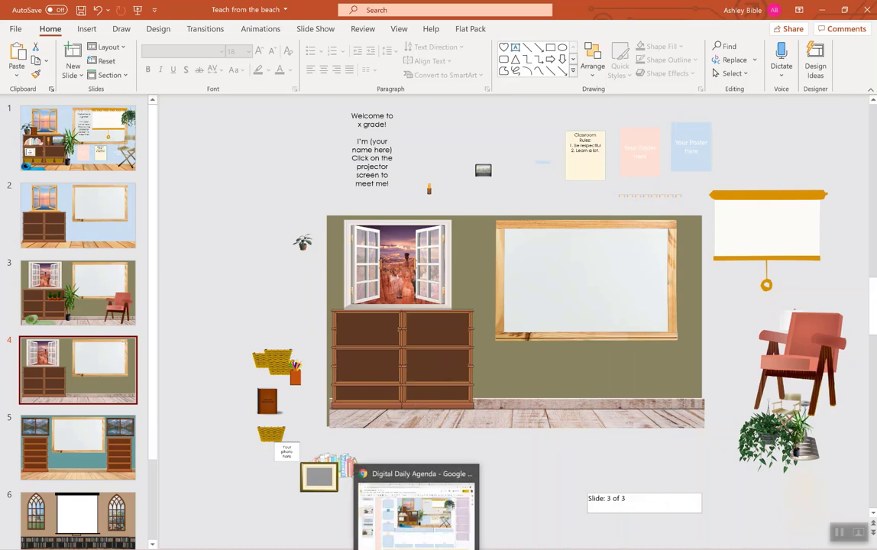
{"action": "left_click", "coordinate": [416, 508]}
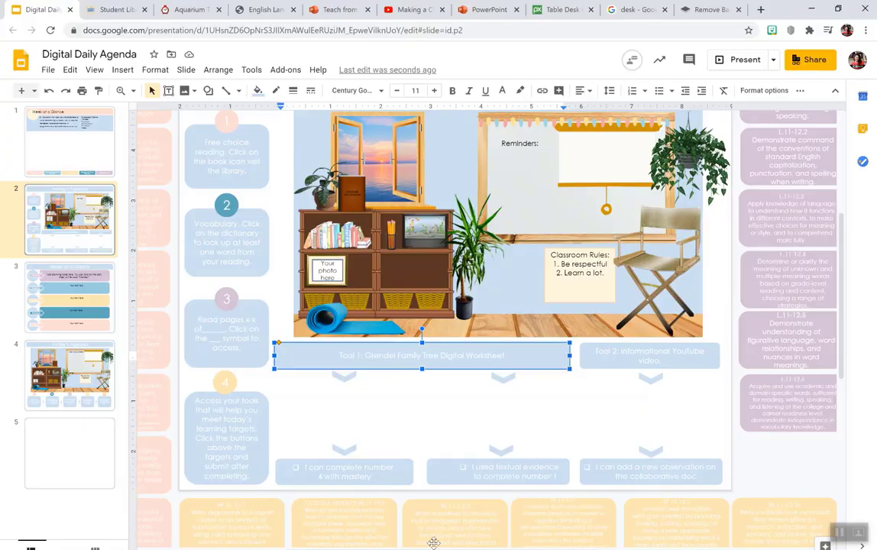
{"action": "left_click", "coordinate": [340, 240]}
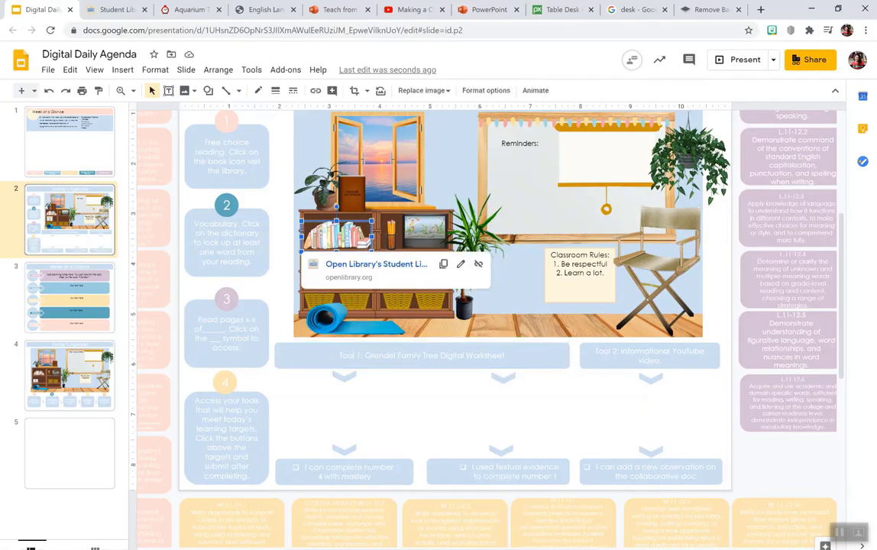
{"action": "mouse_move", "coordinate": [459, 547]}
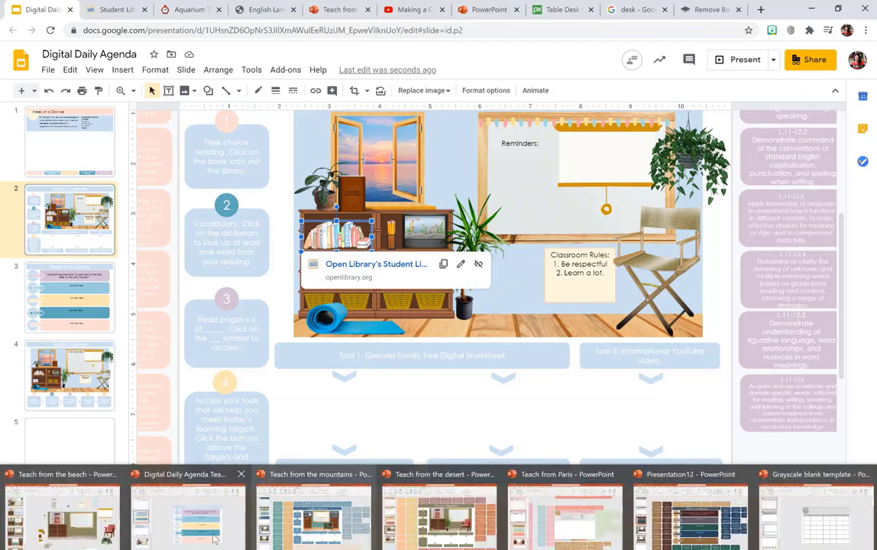
- Switch to the Teach from the beach presentation in PowerPoint and compare the furnished desert classroom on slide 3 with the emptier slide 4
{"action": "left_click", "coordinate": [61, 508]}
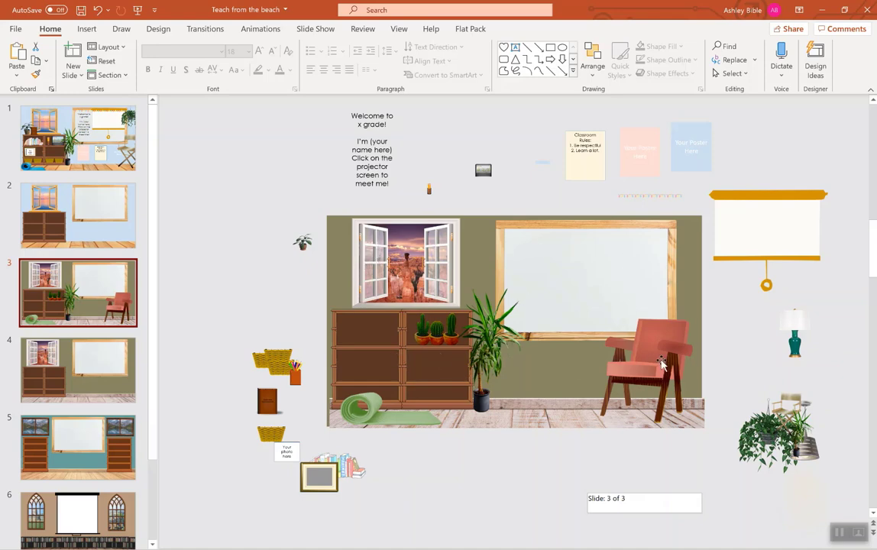
{"action": "left_click", "coordinate": [97, 393]}
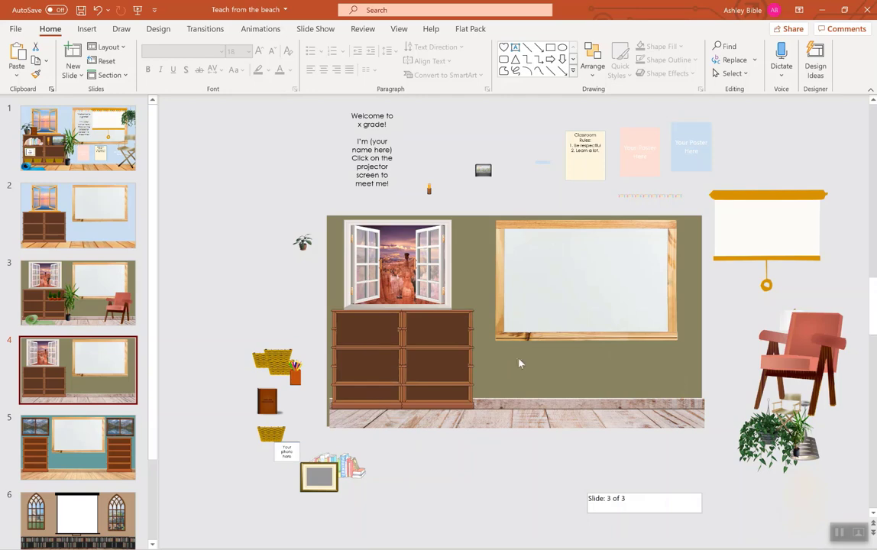
{"action": "left_click", "coordinate": [77, 292]}
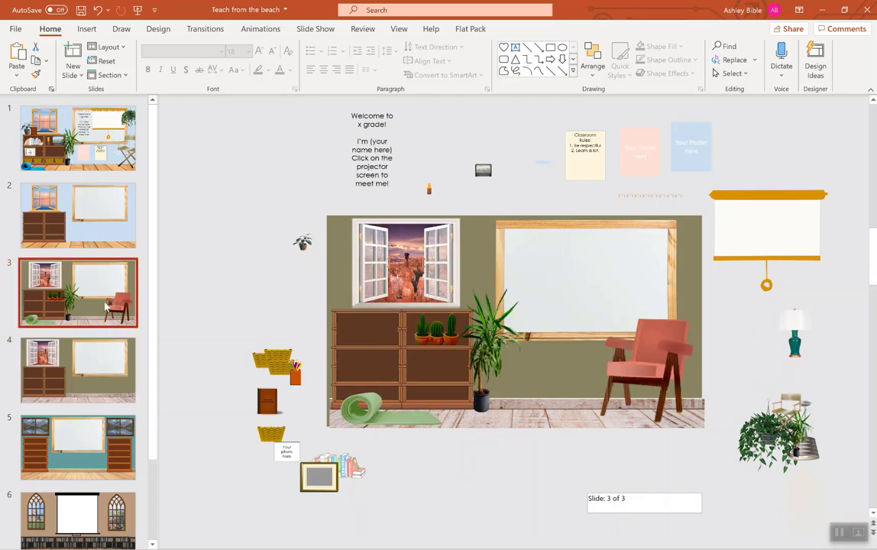
{"action": "left_click", "coordinate": [459, 347]}
{"action": "left_click", "coordinate": [425, 320]}
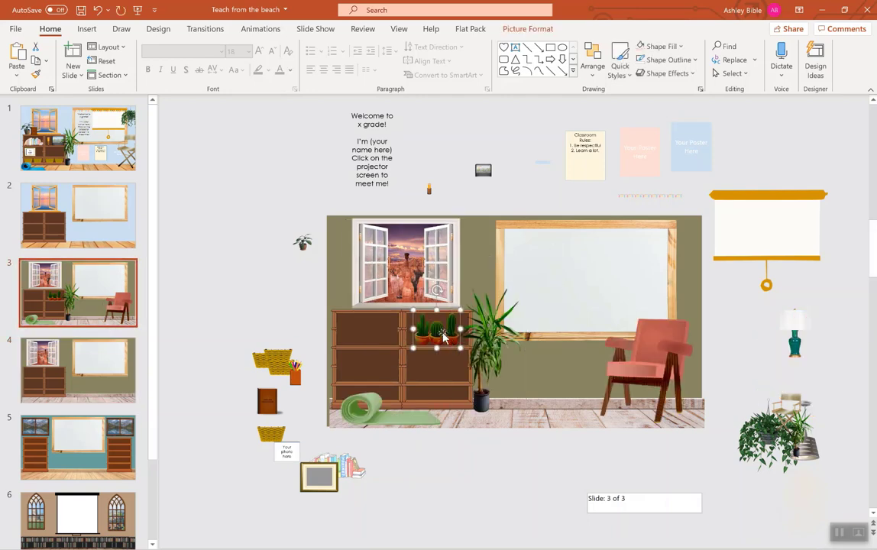
{"action": "left_click", "coordinate": [364, 409]}
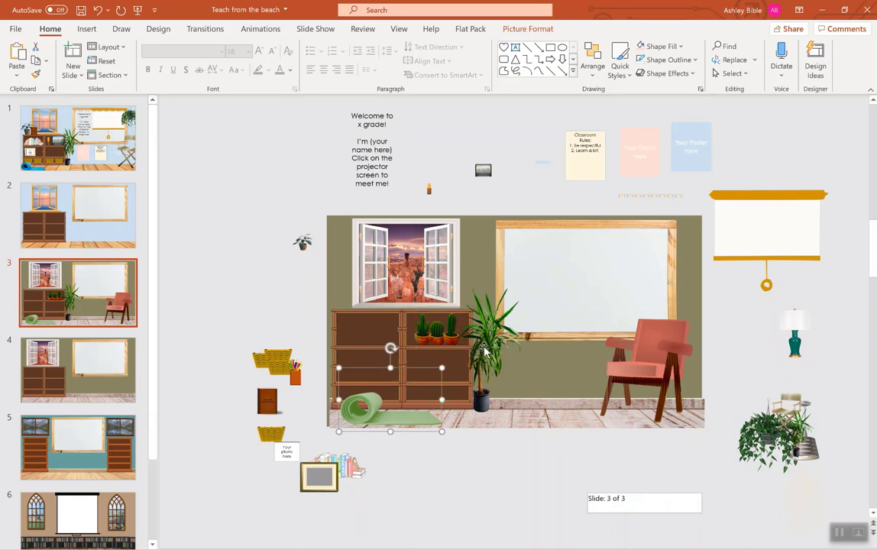
{"action": "left_click", "coordinate": [67, 380]}
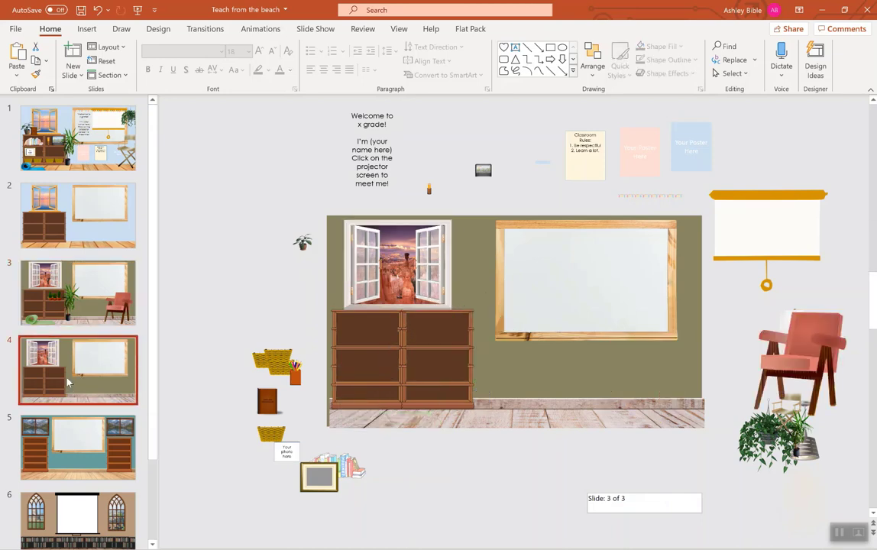
- On slide 4, move the window frame aside, shift the desert picture slightly, and place the frame back over it
{"action": "left_click_drag", "start_coordinate": [365, 279], "coordinate": [276, 274]}
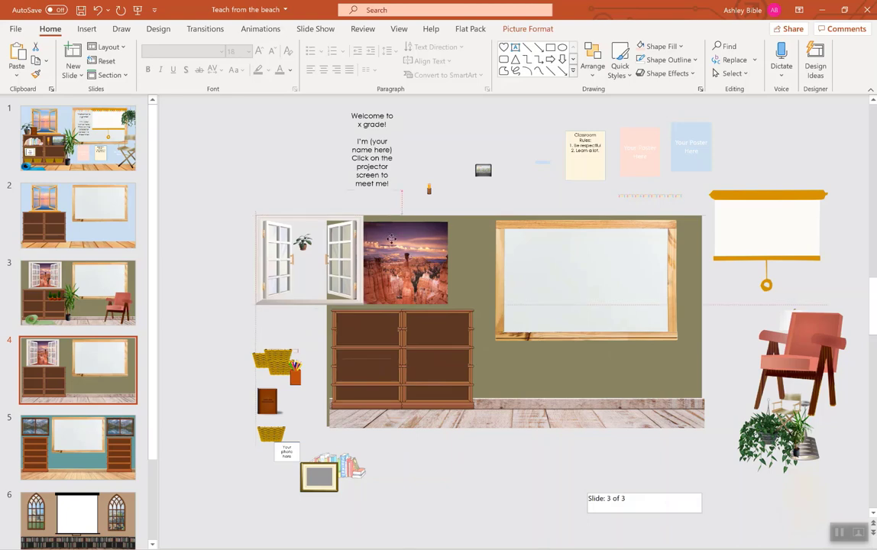
{"action": "left_click_drag", "start_coordinate": [391, 239], "coordinate": [394, 239]}
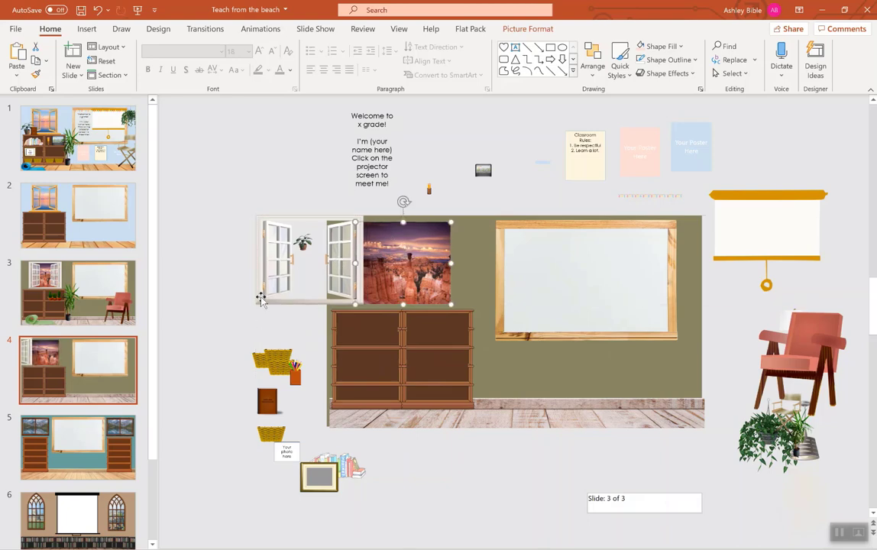
{"action": "left_click_drag", "start_coordinate": [260, 298], "coordinate": [355, 298]}
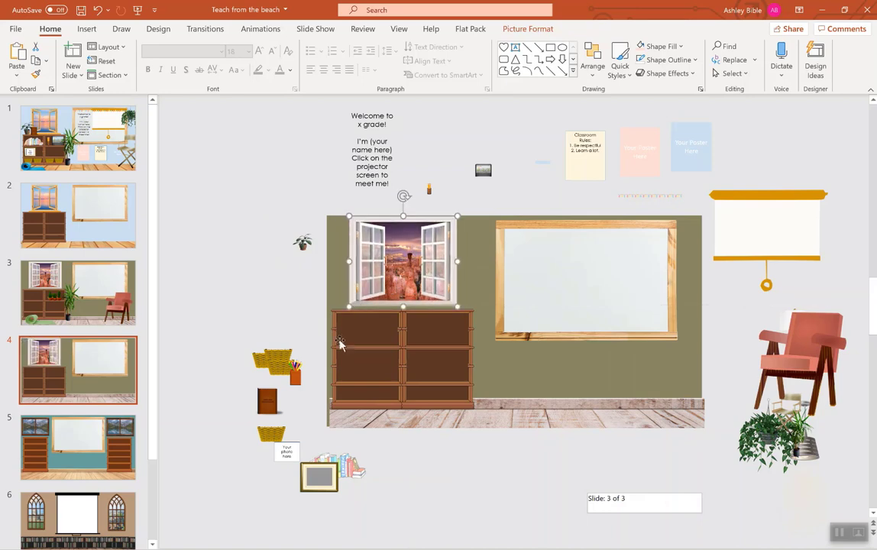
- Check the JPEG and PNG image formats among the Save As file types for the classroom presentation, and leave without saving
{"action": "left_click", "coordinate": [16, 29]}
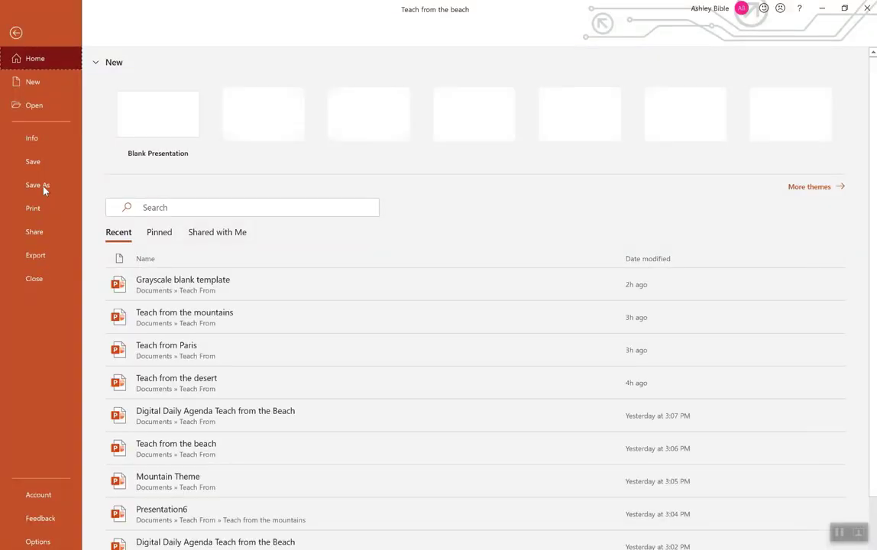
{"action": "left_click", "coordinate": [38, 183]}
{"action": "left_click", "coordinate": [504, 102]}
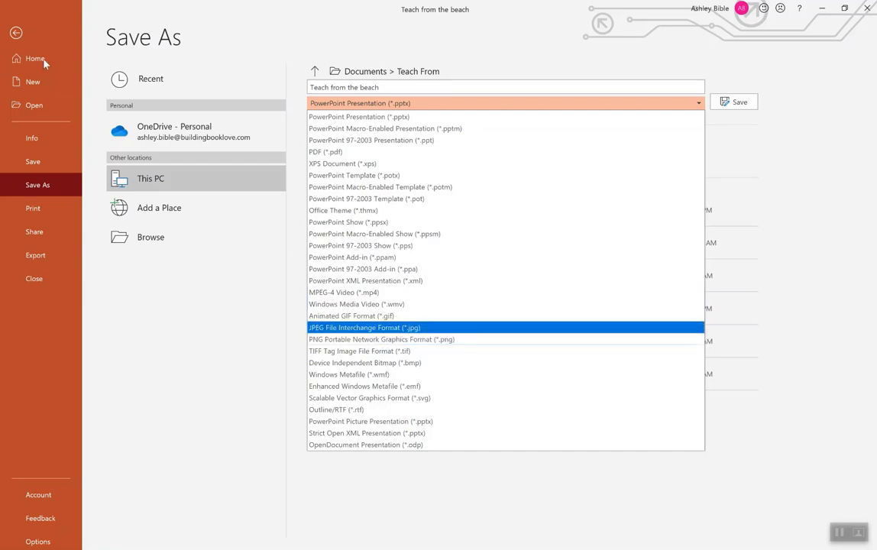
{"action": "left_click", "coordinate": [16, 33]}
{"action": "left_click", "coordinate": [16, 33]}
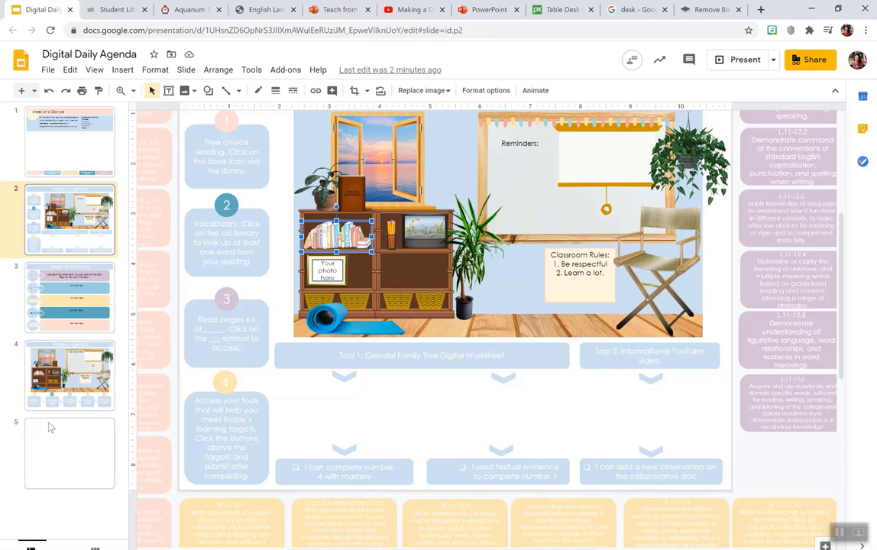
- Paste the beach classroom picture onto blank slide 5 of the Digital Daily Agenda in Google Slides
{"action": "left_click", "coordinate": [84, 443]}
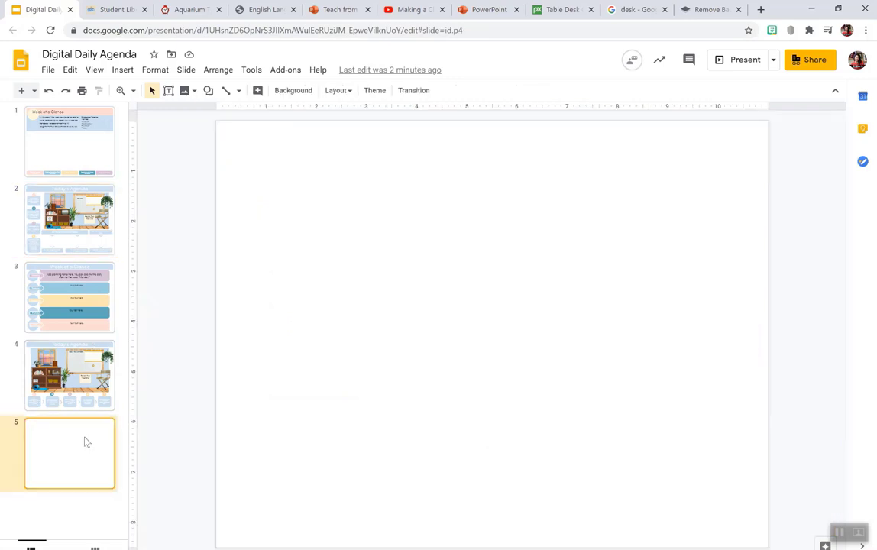
{"action": "key", "text": "ctrl+v"}
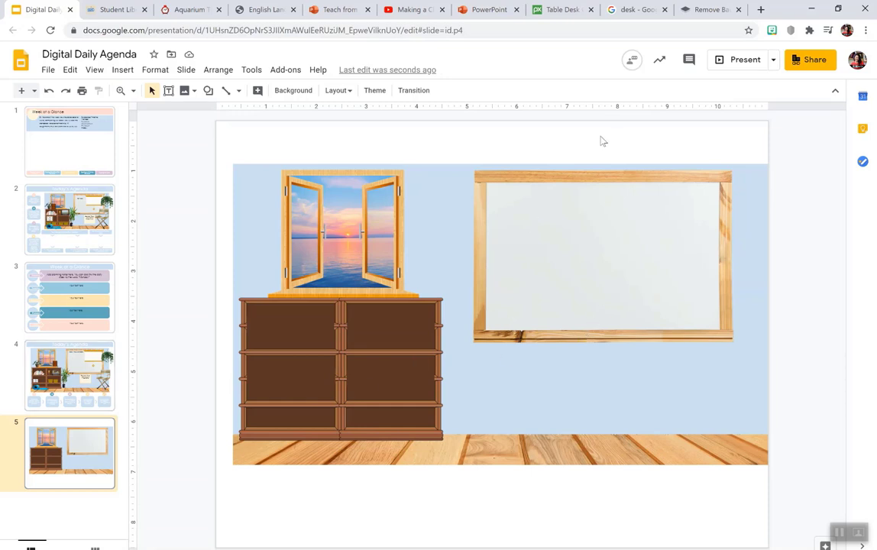
- Copy the Drommen Desk picture from the Google Images results for desk
{"action": "left_click", "coordinate": [623, 15]}
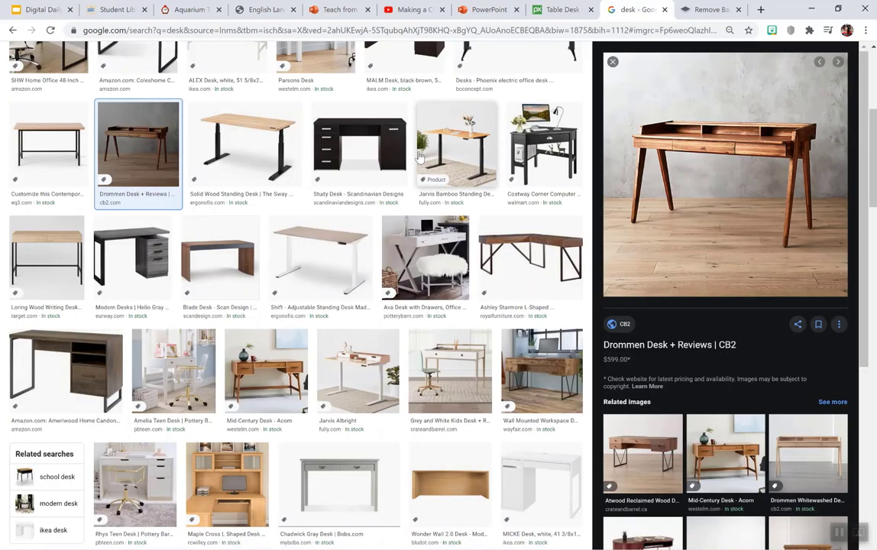
{"action": "right_click", "coordinate": [683, 114]}
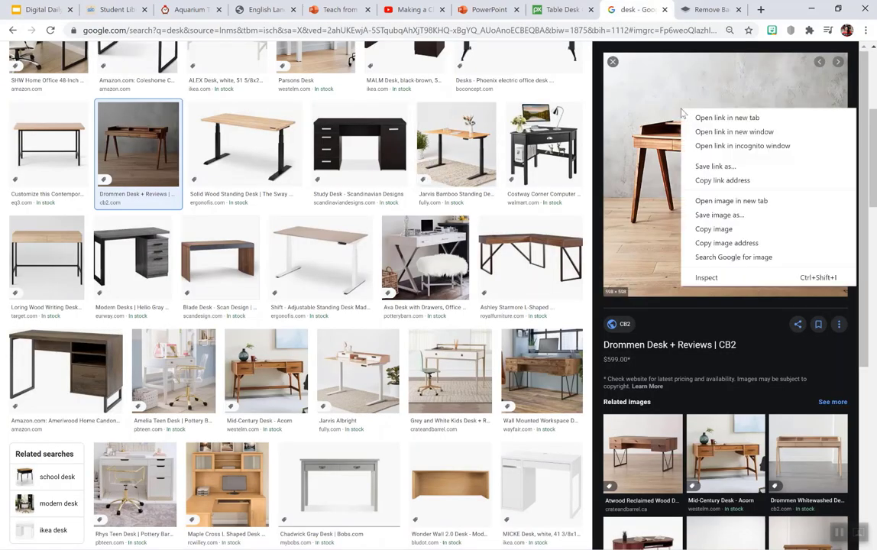
{"action": "left_click", "coordinate": [730, 226]}
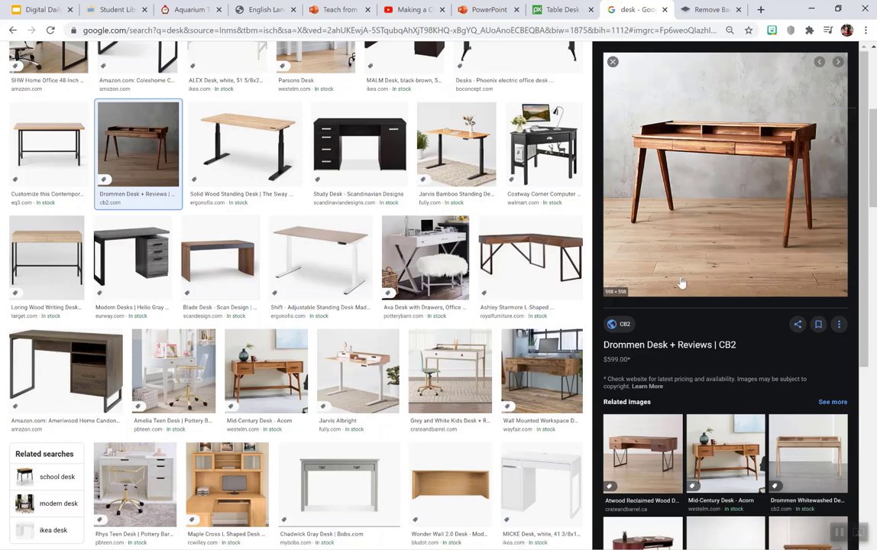
- Switch to remove.bg, remove the background from the copied desk picture, and copy the cut-out desk
{"action": "left_click", "coordinate": [707, 9]}
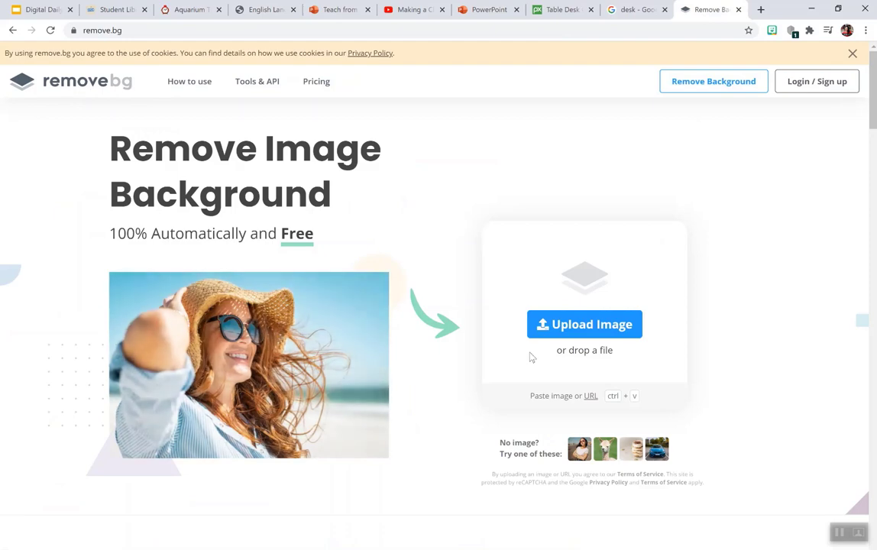
{"action": "key", "text": "ctrl+v"}
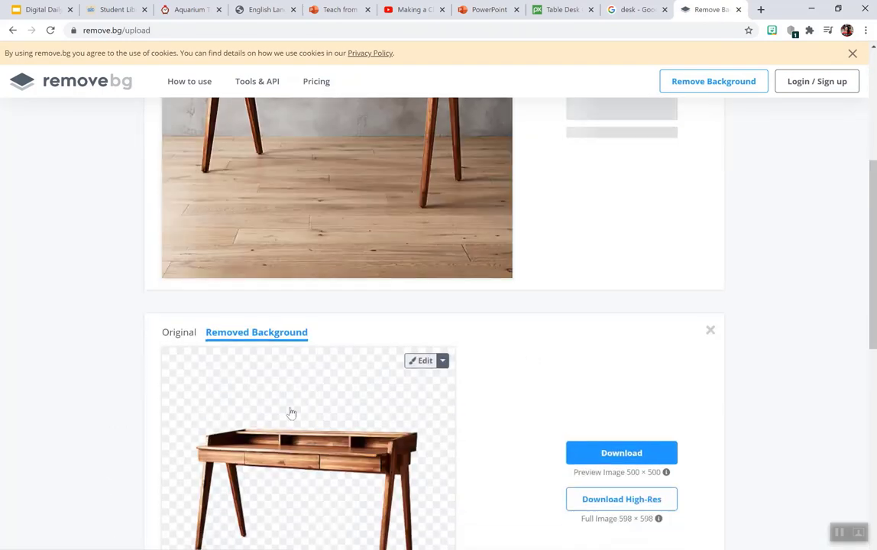
{"action": "right_click", "coordinate": [292, 310]}
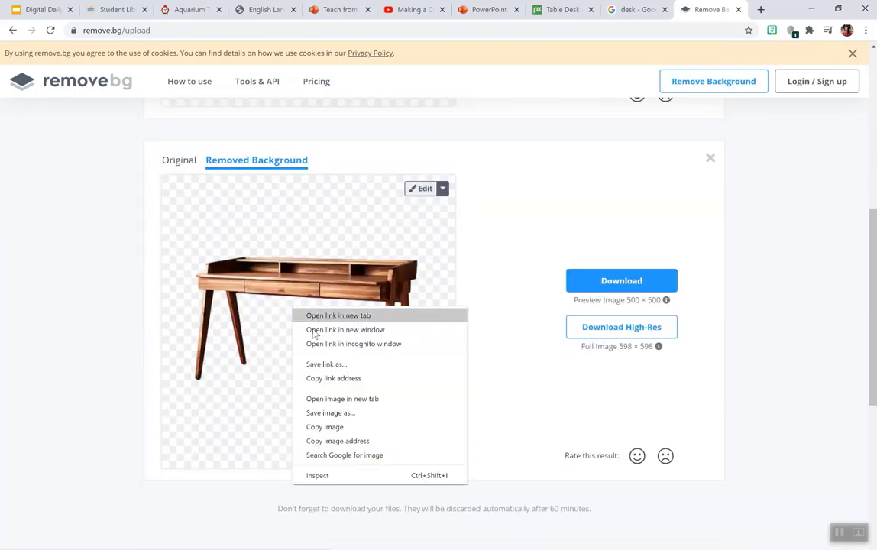
{"action": "left_click", "coordinate": [336, 427]}
- Paste the cut-out desk onto slide 5 of the Google Slides agenda and move it down onto the classroom floor
{"action": "left_click", "coordinate": [34, 10]}
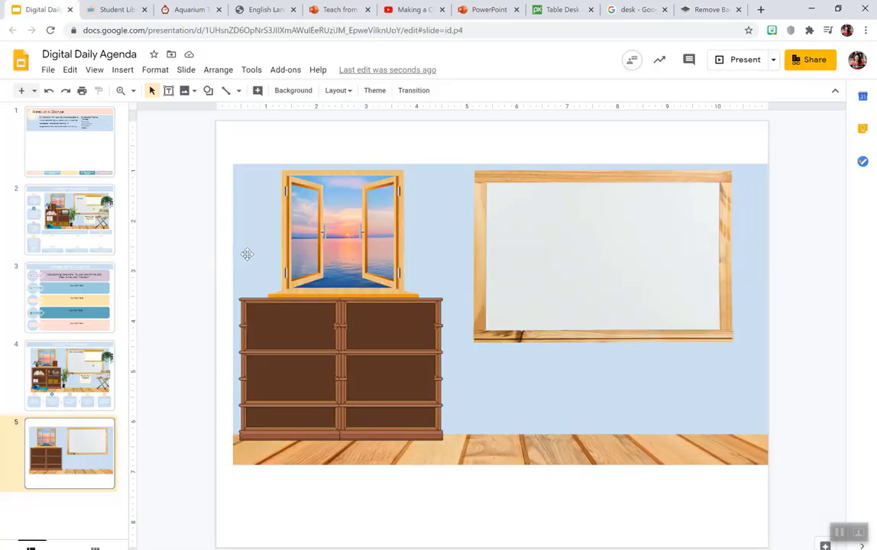
{"action": "right_click", "coordinate": [183, 240]}
{"action": "left_click", "coordinate": [237, 290]}
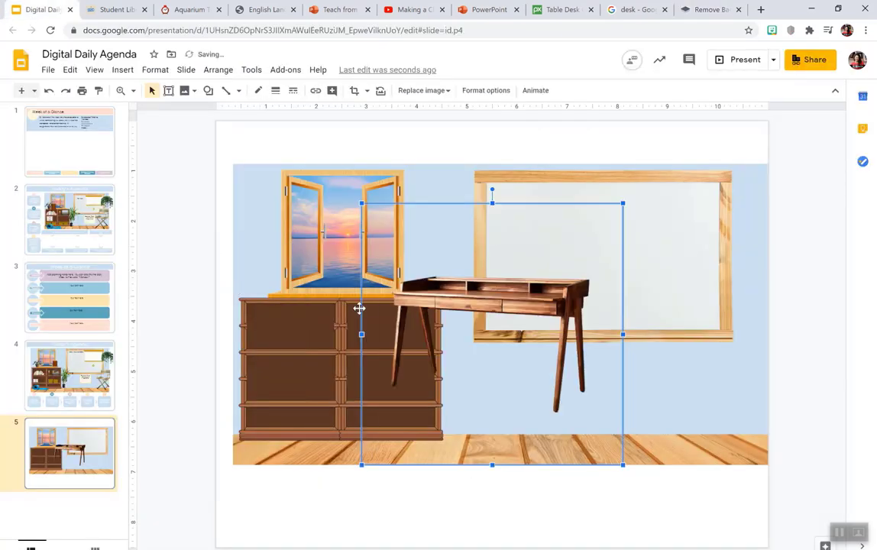
{"action": "left_click_drag", "start_coordinate": [432, 297], "coordinate": [465, 363]}
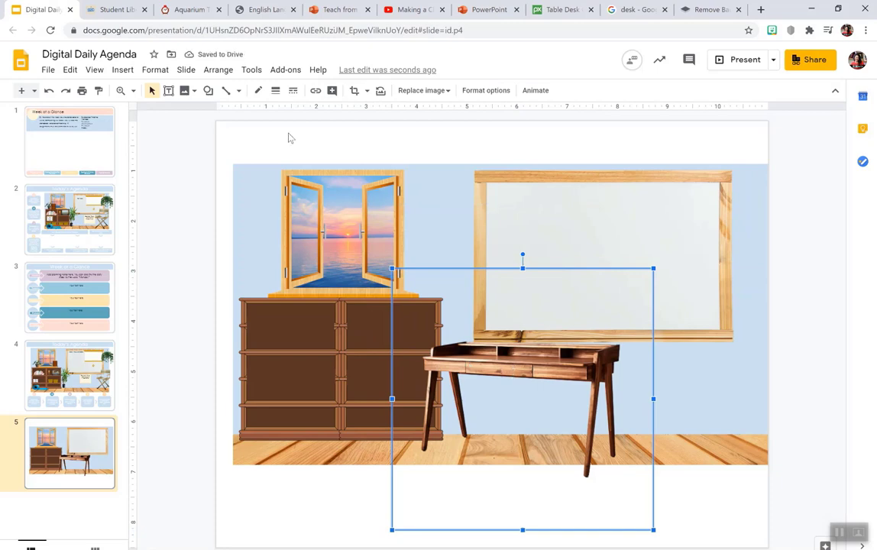
- Open the link entry for the desk, leave it empty, and move the desk across the floor to beneath the whiteboard
{"action": "left_click", "coordinate": [124, 70]}
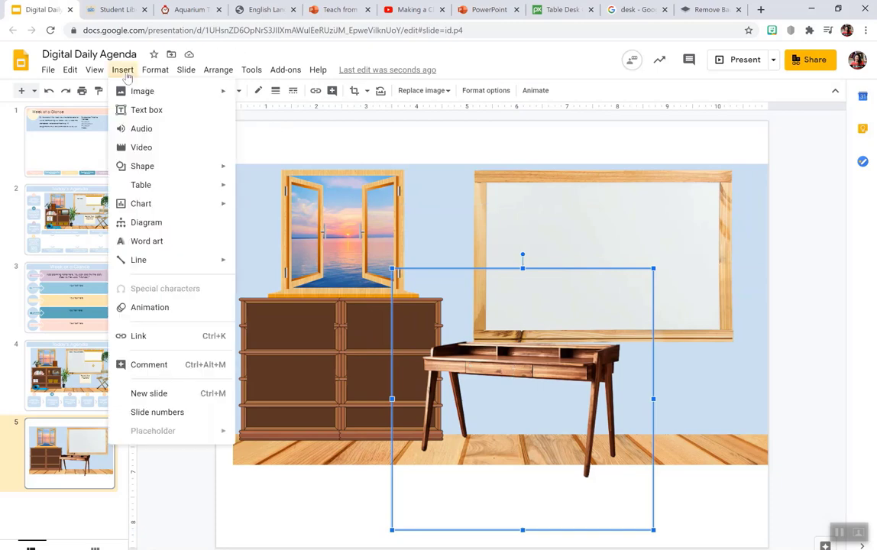
{"action": "left_click", "coordinate": [170, 339]}
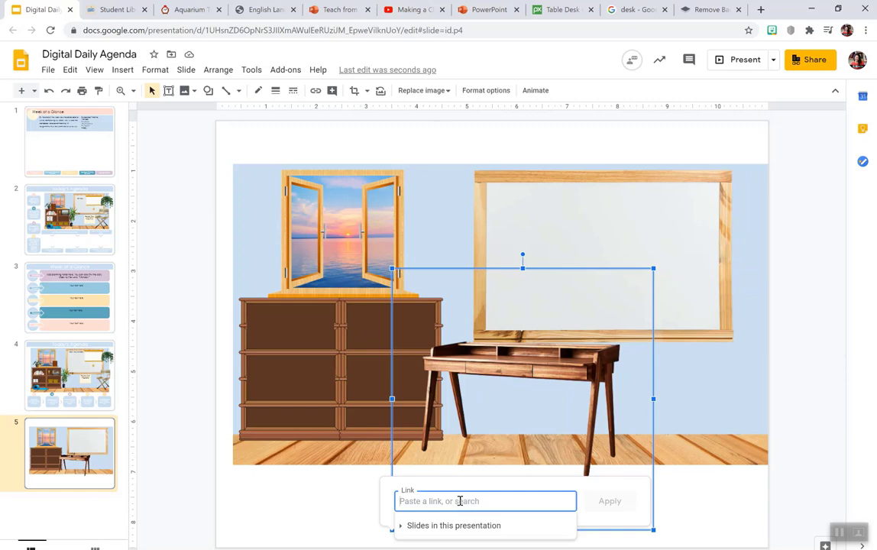
{"action": "left_click", "coordinate": [545, 376]}
{"action": "left_click_drag", "start_coordinate": [534, 382], "coordinate": [615, 379]}
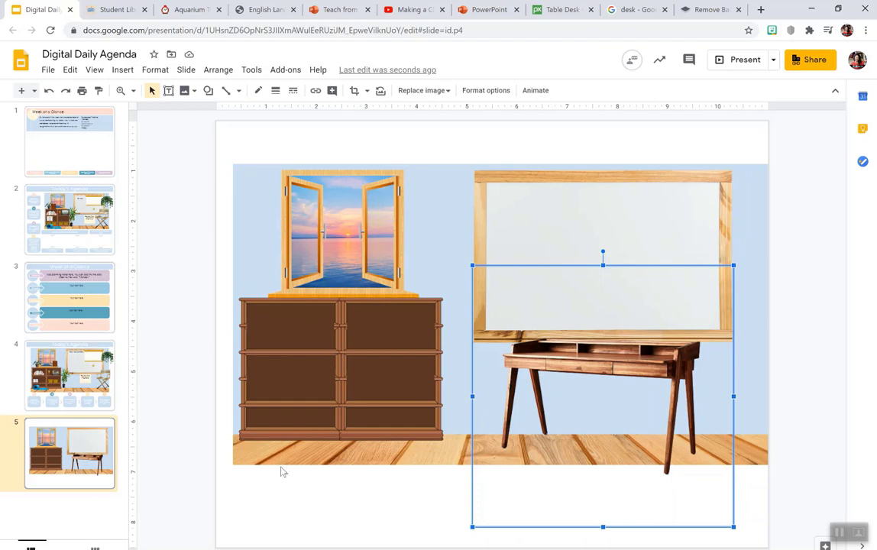
- Switch to PowerPoint, preview the Teach from the mountains presentation, and view the Today's Agenda slide 4 of Teach from Paris
{"action": "mouse_move", "coordinate": [95, 547]}
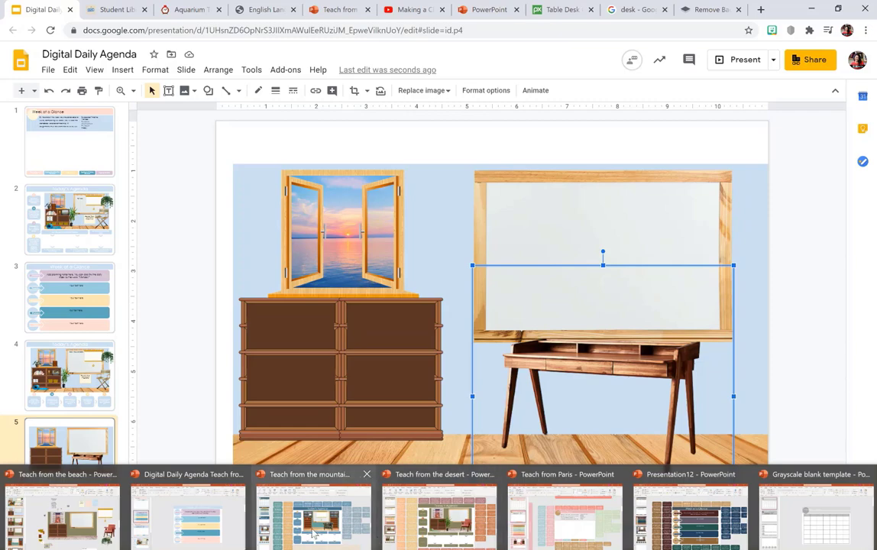
{"action": "left_click", "coordinate": [285, 480]}
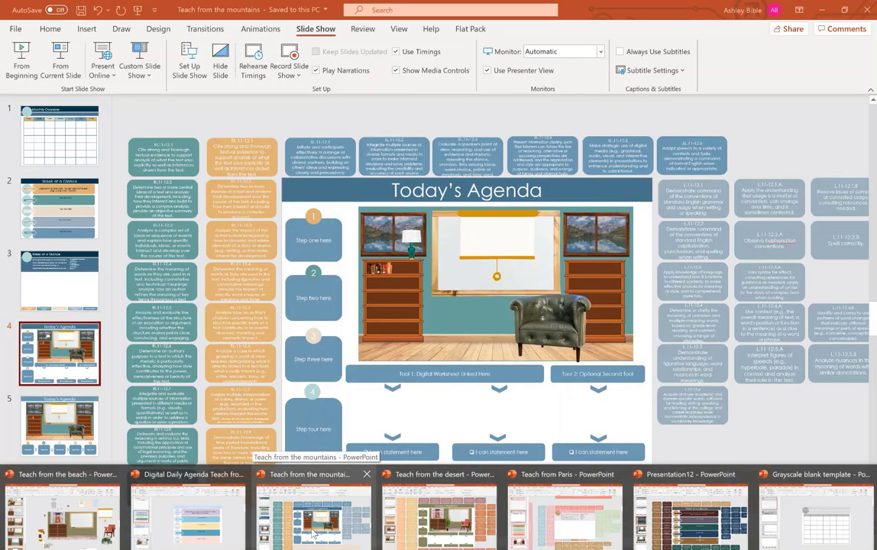
{"action": "mouse_move", "coordinate": [447, 537]}
{"action": "mouse_move", "coordinate": [555, 538]}
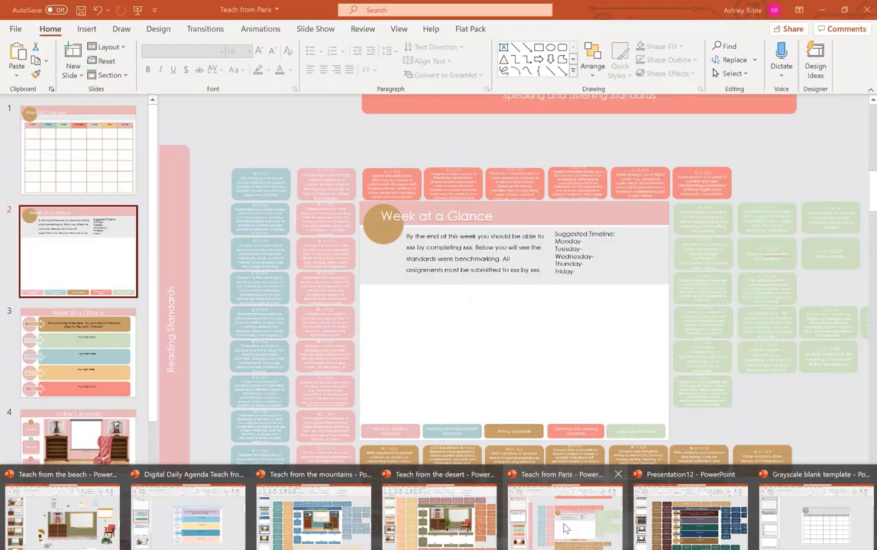
{"action": "left_click", "coordinate": [561, 527]}
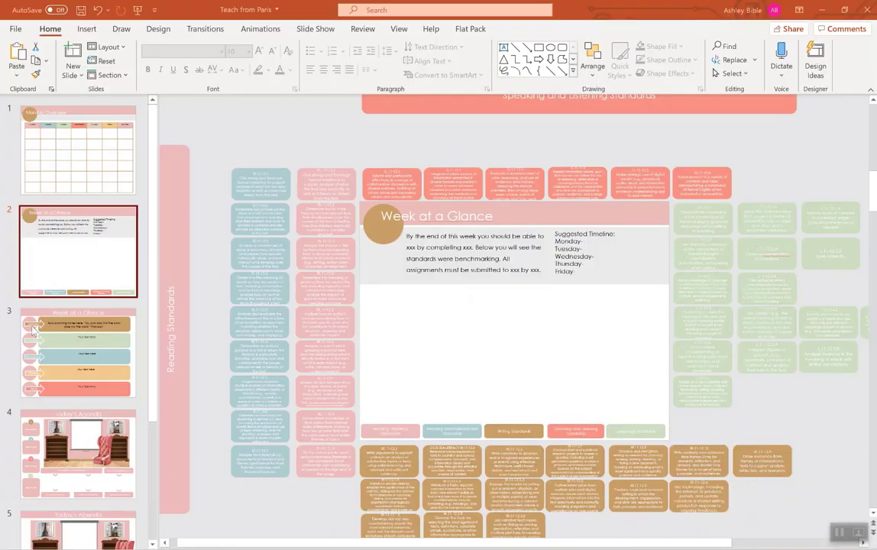
{"action": "scroll", "coordinate": [54, 330], "scroll_direction": "down", "scroll_amount": 1}
{"action": "left_click", "coordinate": [45, 357]}
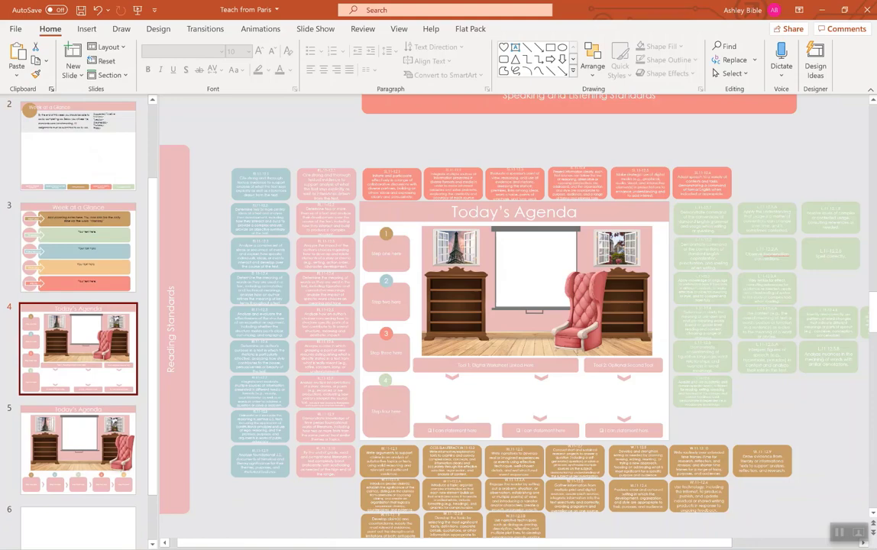
- Switch to Presentation12 and view its Today's Agenda slide 4 with the arched-window library classroom
{"action": "mouse_move", "coordinate": [439, 549]}
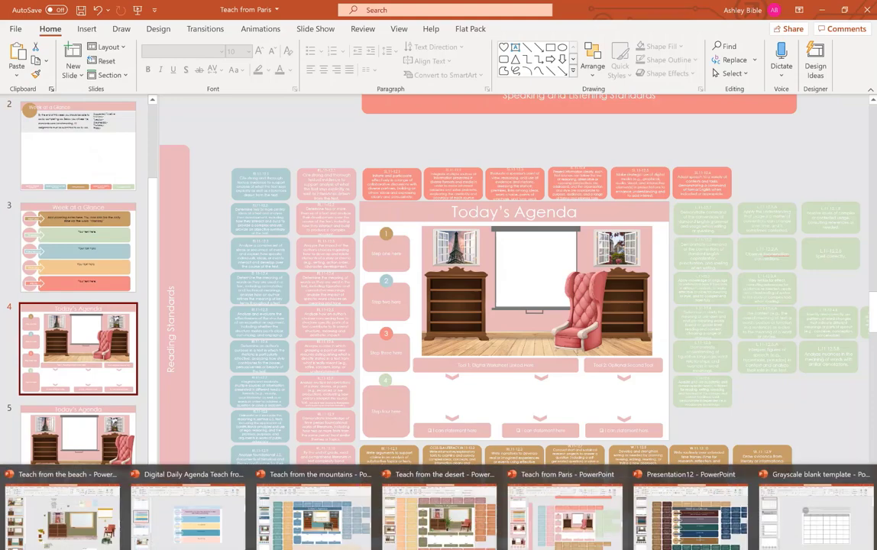
{"action": "left_click", "coordinate": [634, 489]}
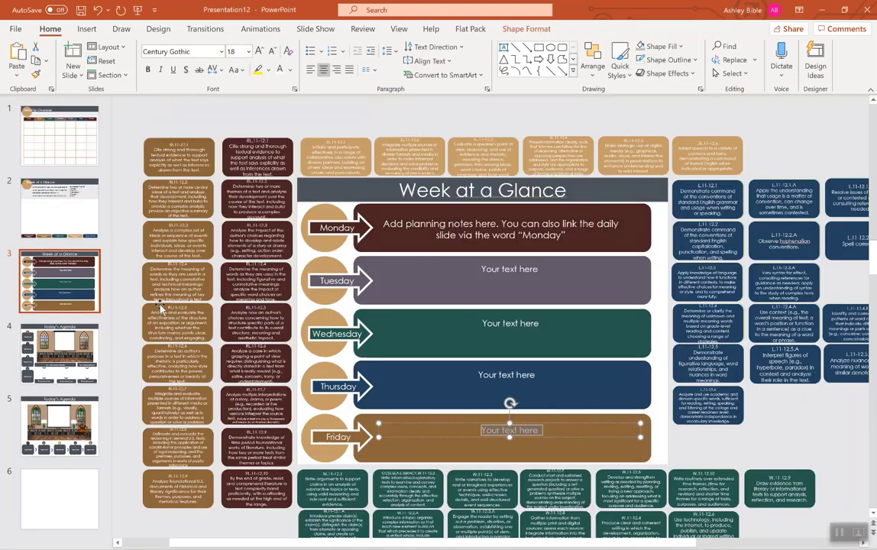
{"action": "left_click", "coordinate": [86, 375]}
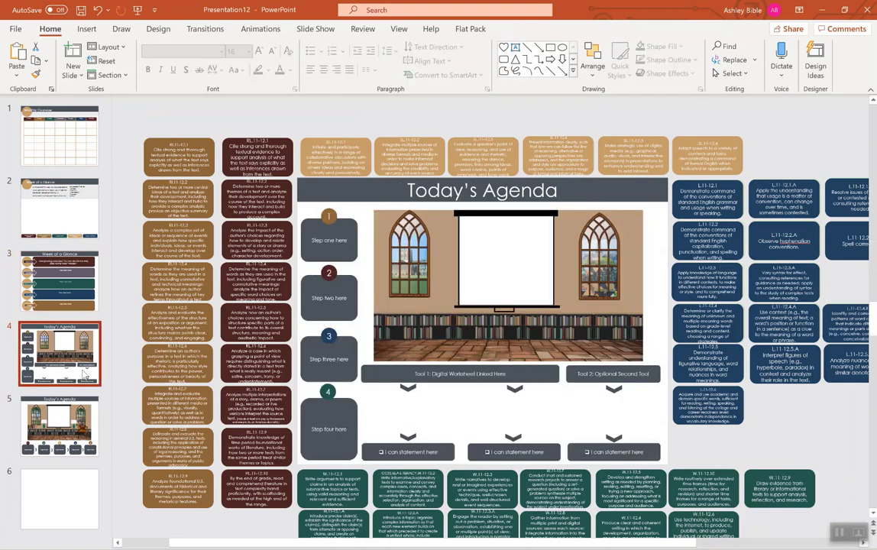
- Switch to the Grayscale blank template presentation and look through its slides
{"action": "mouse_move", "coordinate": [632, 547]}
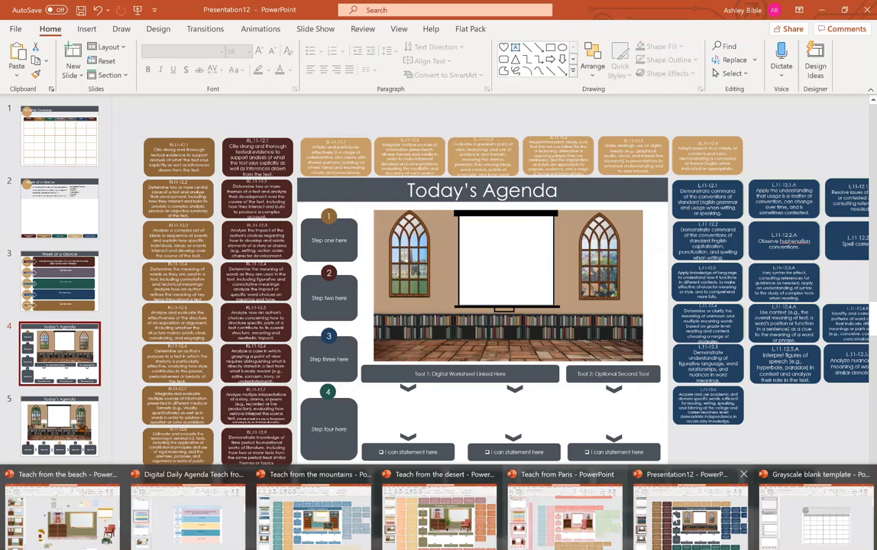
{"action": "left_click", "coordinate": [779, 496]}
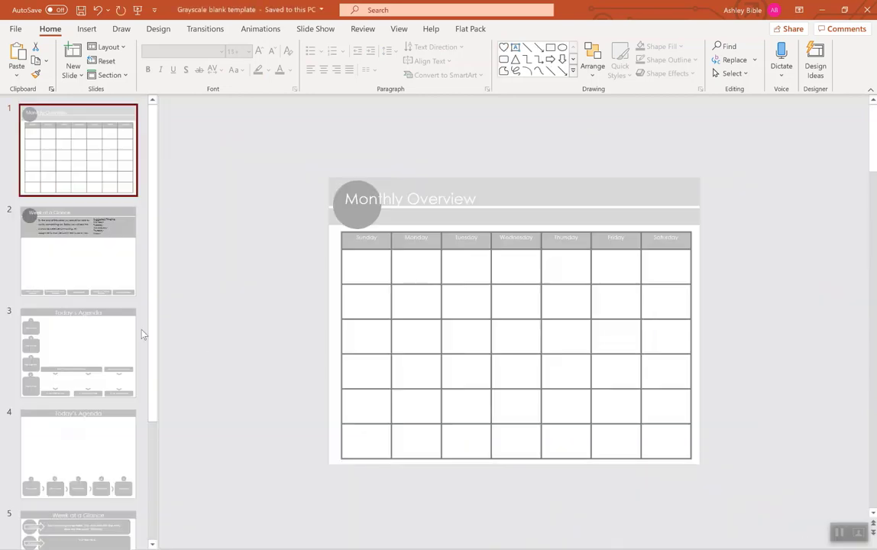
{"action": "scroll", "coordinate": [65, 284], "scroll_direction": "down", "scroll_amount": 4}
{"action": "scroll", "coordinate": [75, 323], "scroll_direction": "up", "scroll_amount": 3}
{"action": "scroll", "coordinate": [74, 322], "scroll_direction": "up", "scroll_amount": 1}
{"action": "scroll", "coordinate": [115, 329], "scroll_direction": "down", "scroll_amount": 3}
{"action": "scroll", "coordinate": [103, 349], "scroll_direction": "up", "scroll_amount": 3}
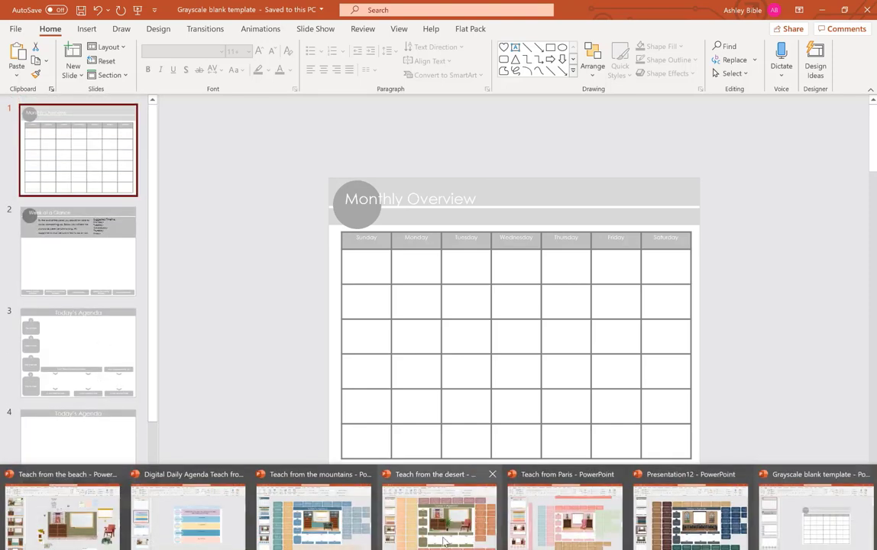
- Switch to the Teach from the desert presentation and select the "Determine the meaning of words" standard box beside the agenda slide
{"action": "left_click", "coordinate": [443, 535]}
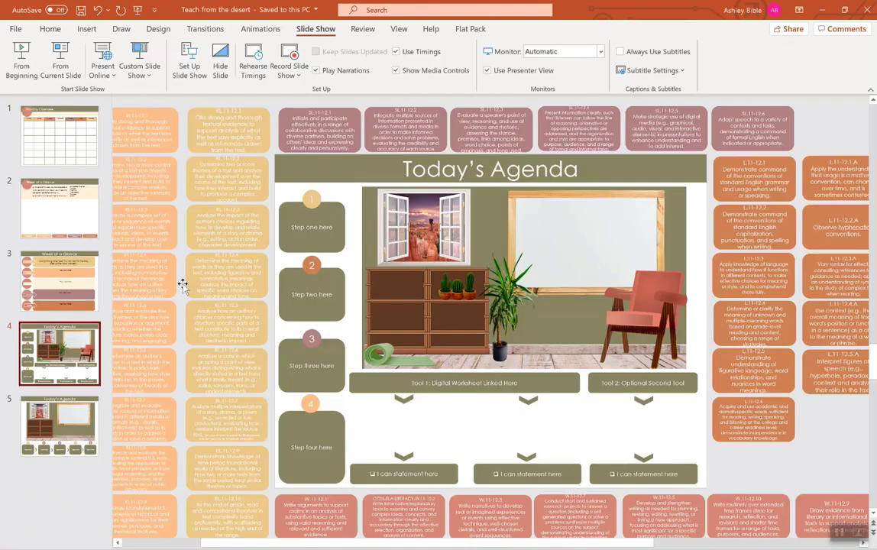
{"action": "left_click", "coordinate": [232, 287]}
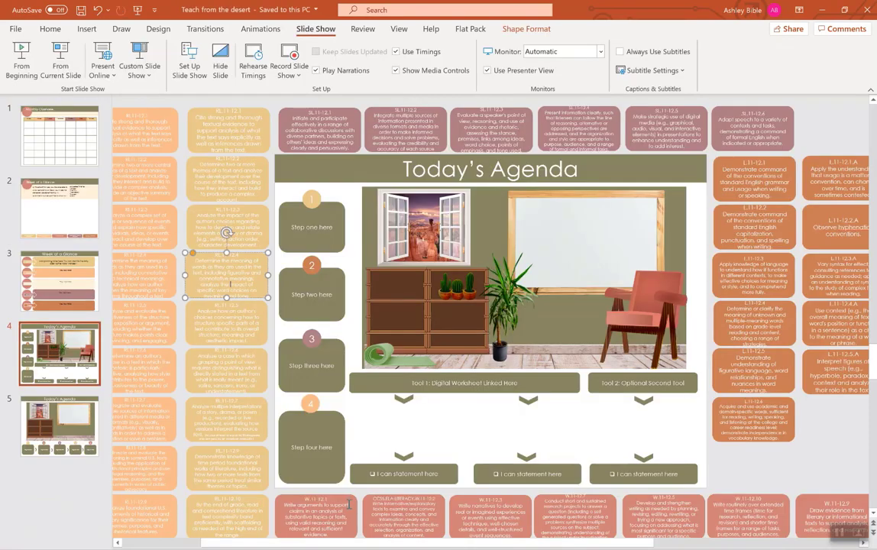